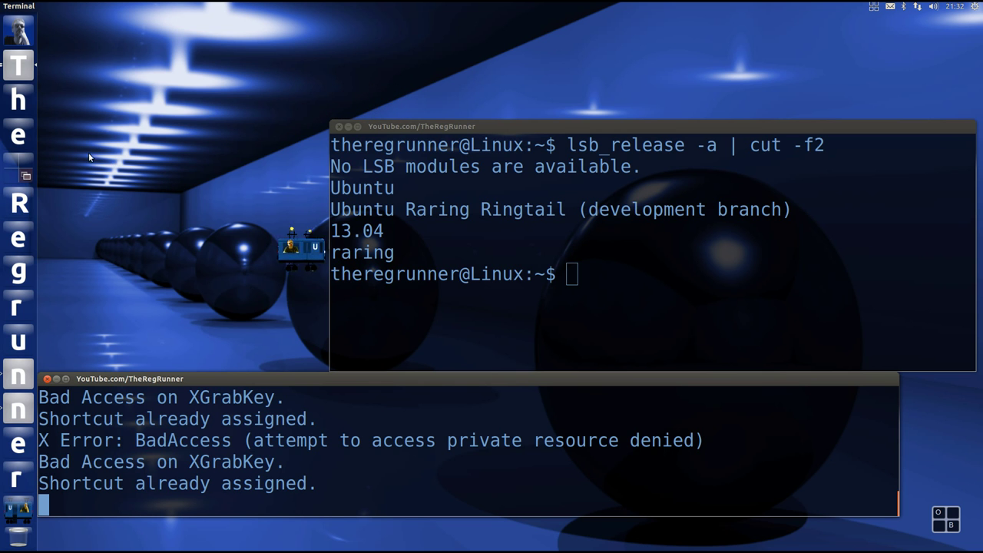
- Switch to the workspace with the FreeNAS web interface and locate the NFS entry in the Core services list
click(13, 167)
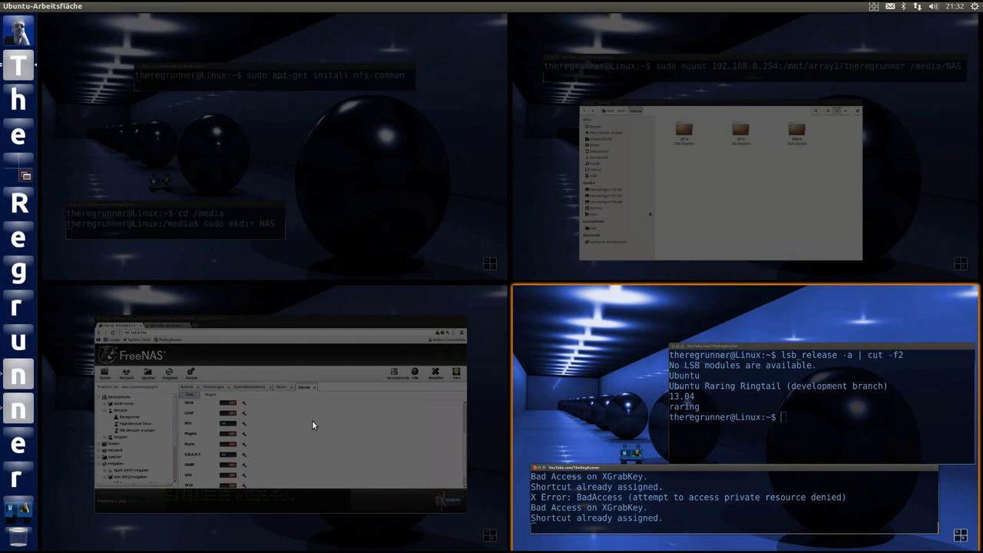
click(351, 429)
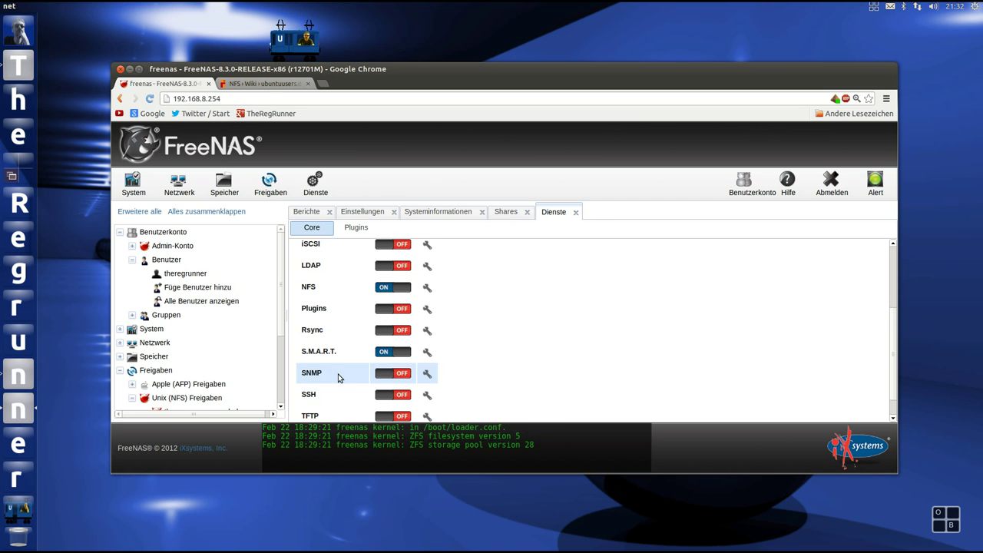
scroll(527, 299, down, 1)
scroll(520, 299, up, 3)
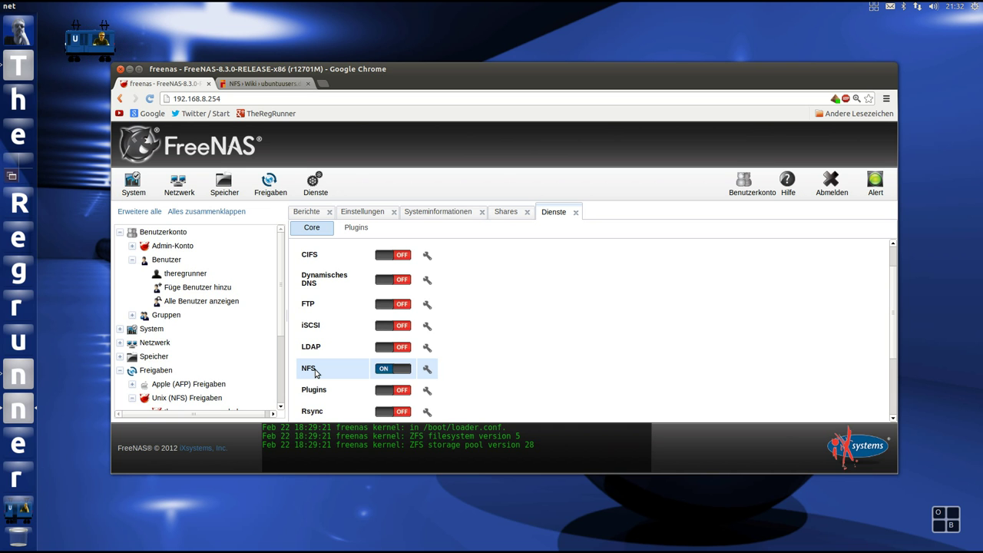
- View the ubuntuusers wiki article on NFS, and inspect the settings of the NFS service in FreeNAS
click(262, 85)
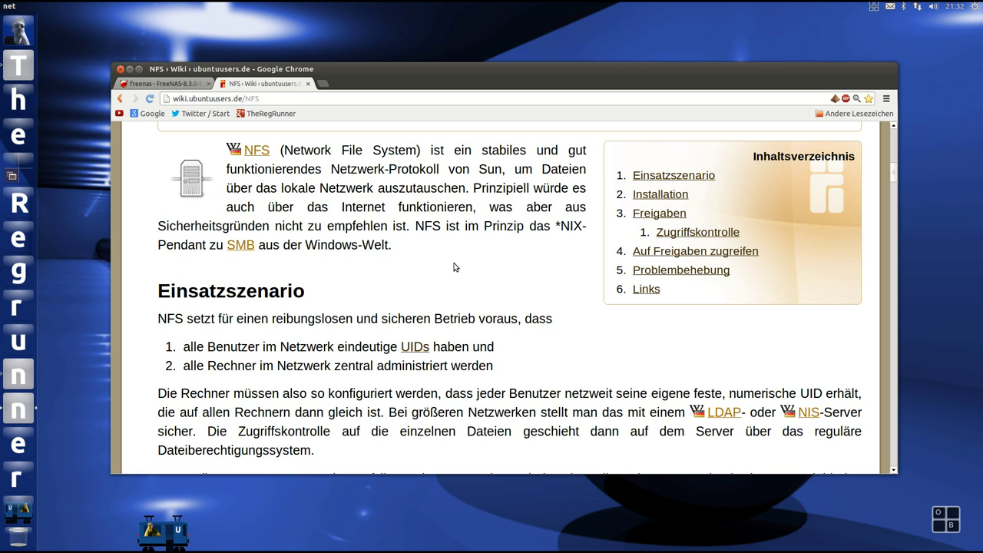
click(164, 85)
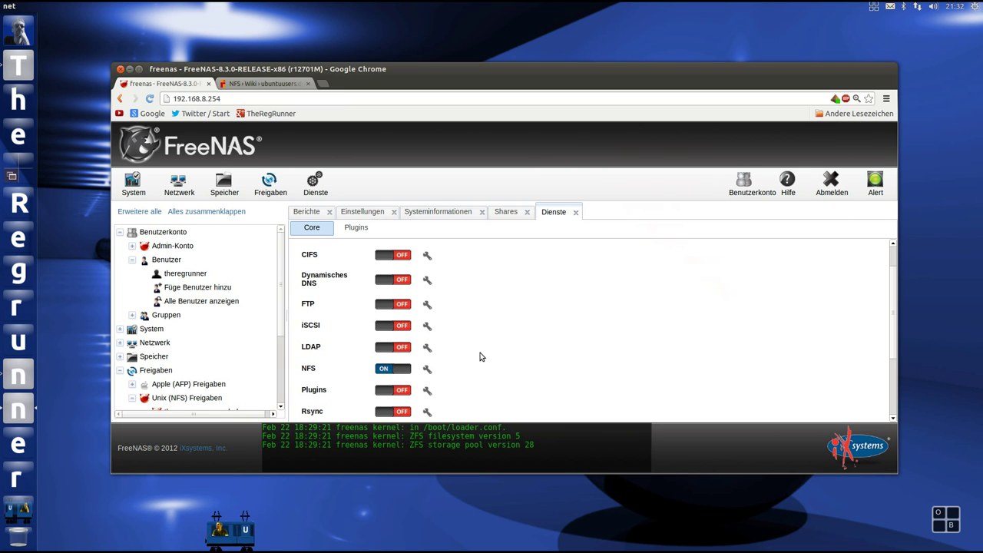
click(427, 370)
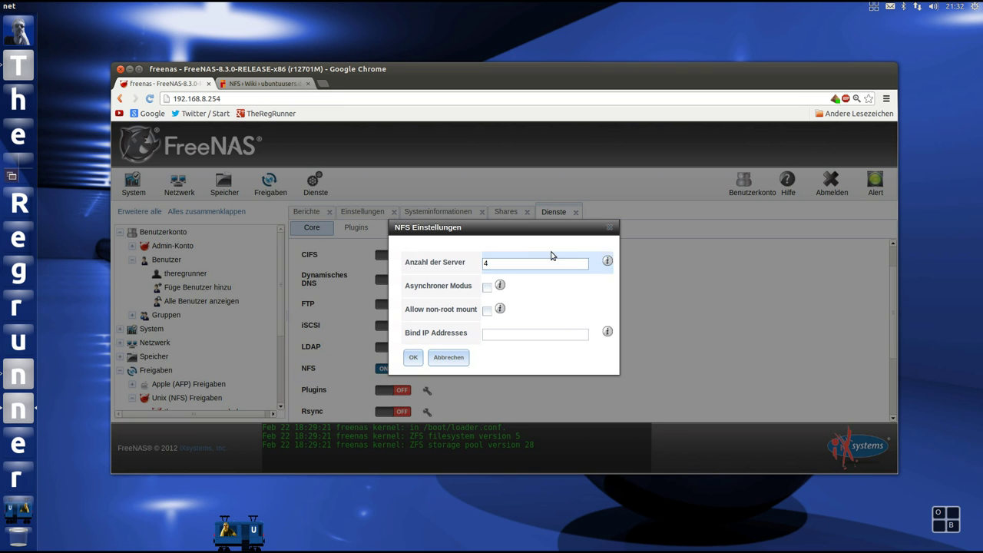
click(610, 228)
- Open the existing UNIX (NFS) share for editing in a maximized browser window and look through its options
click(503, 212)
click(490, 297)
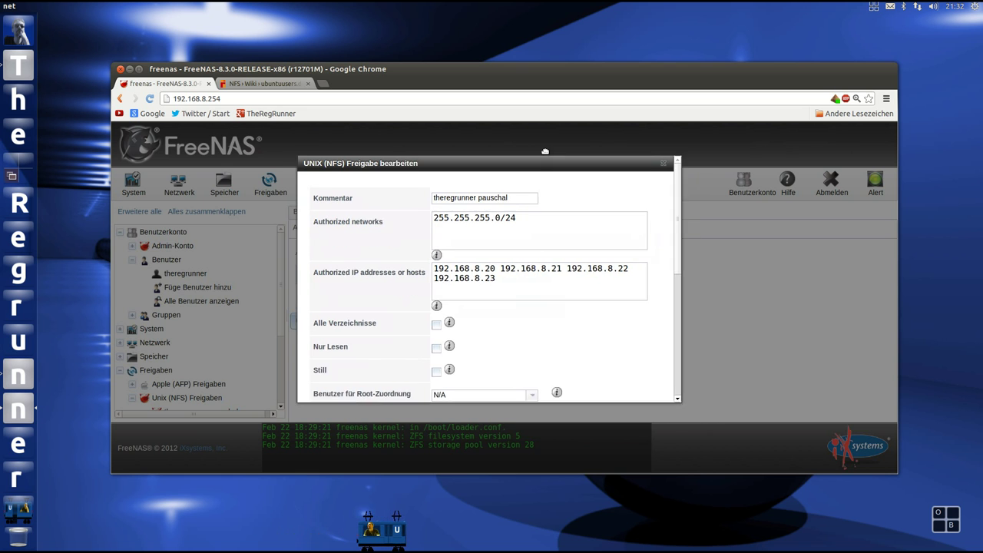
double_click(558, 69)
drag(591, 175, 591, 201)
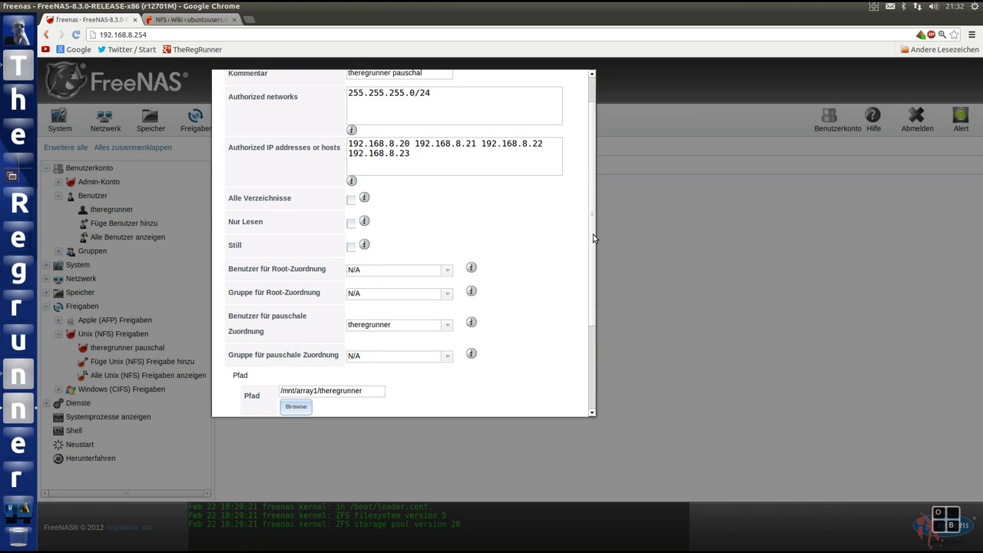
scroll(593, 234, up, 1)
- Examine the share's authorized networks, authorized IP addresses and user mapping options, and close the share's settings
drag(447, 132, 347, 127)
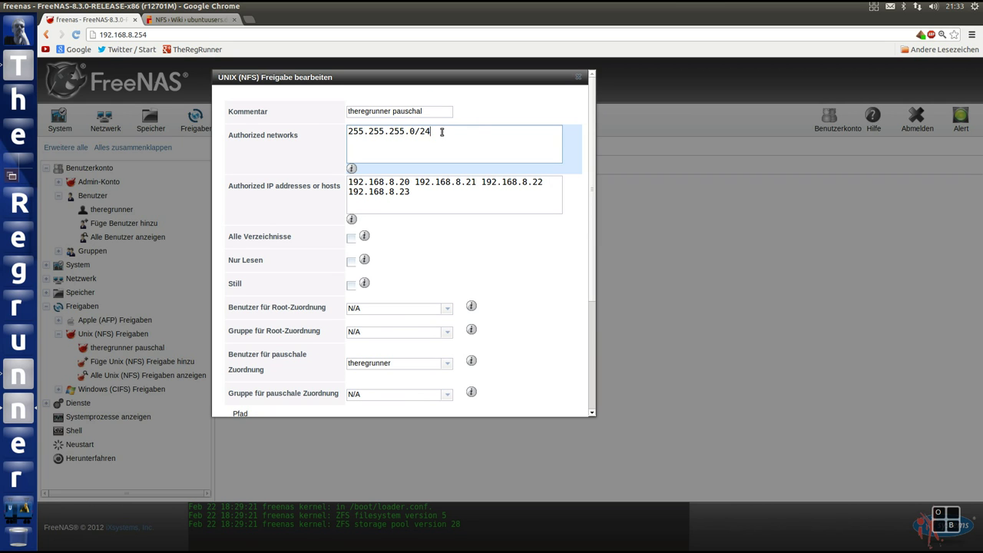
drag(414, 192, 331, 179)
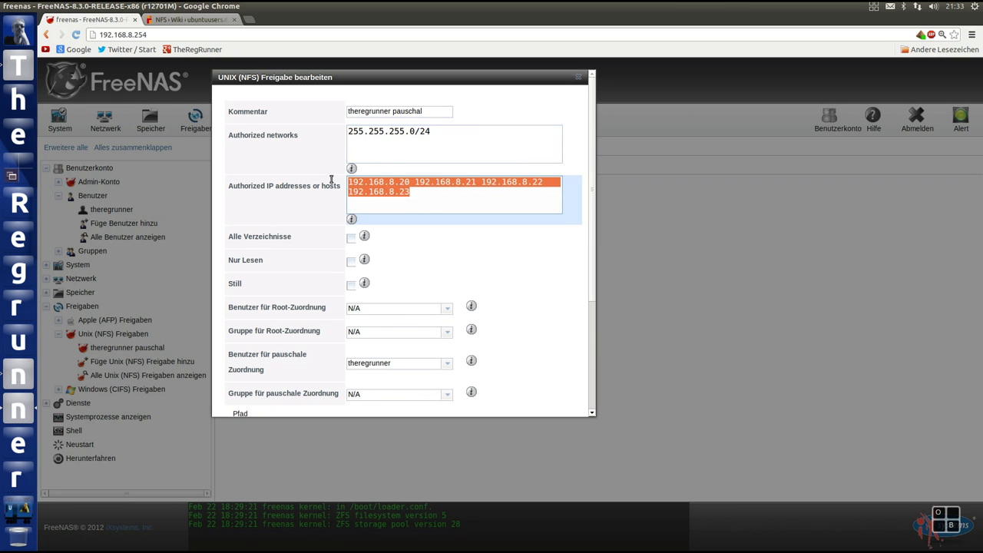
click(435, 191)
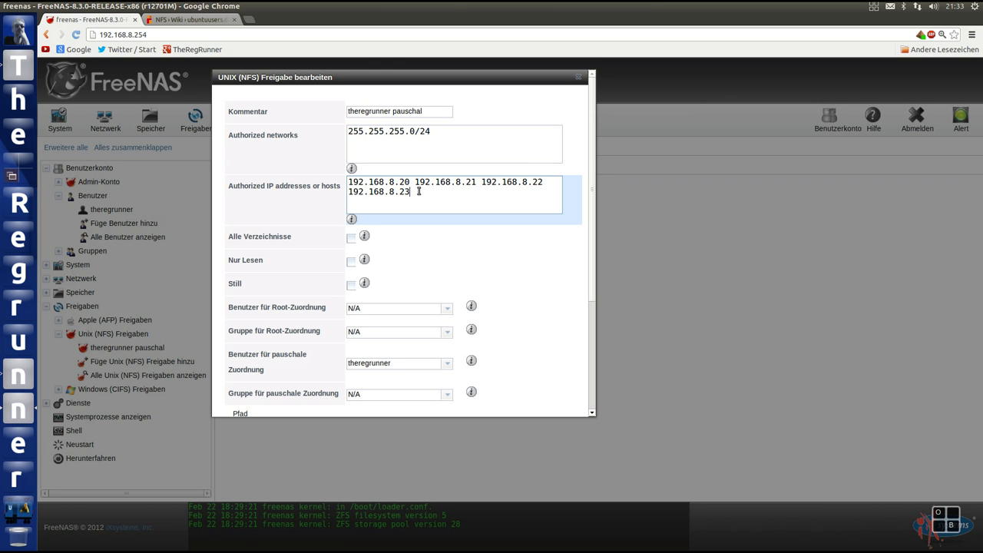
drag(418, 191, 337, 178)
click(430, 192)
drag(592, 211, 583, 263)
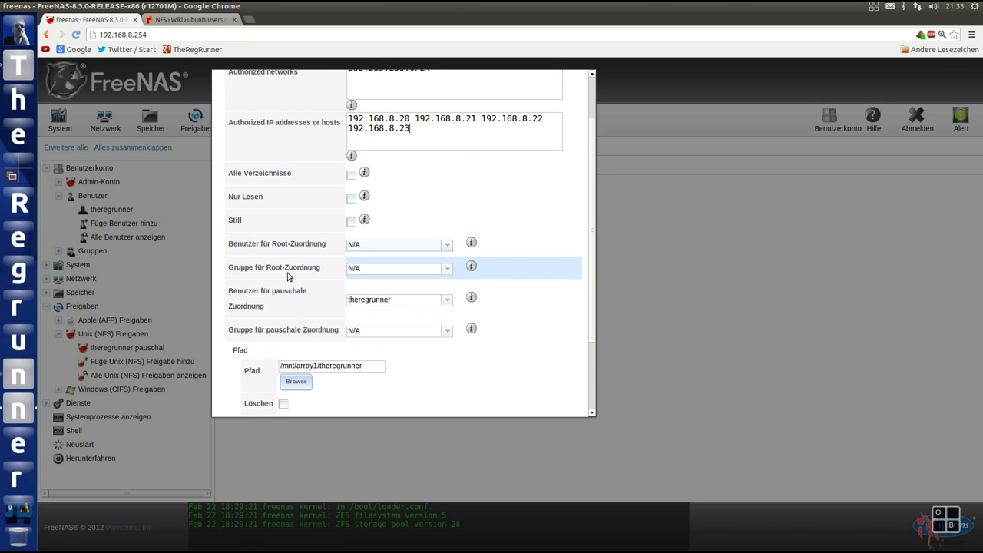
drag(596, 189, 594, 140)
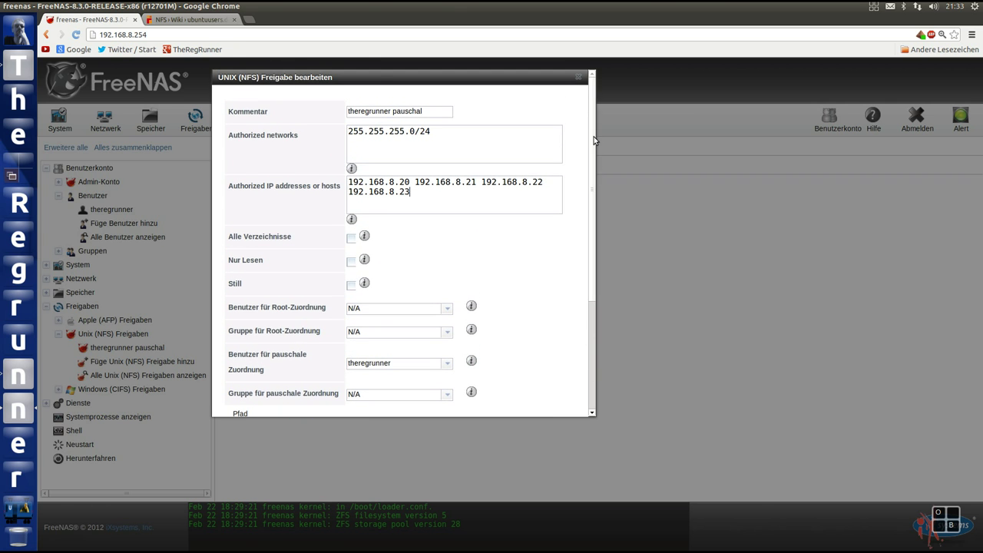
click(578, 78)
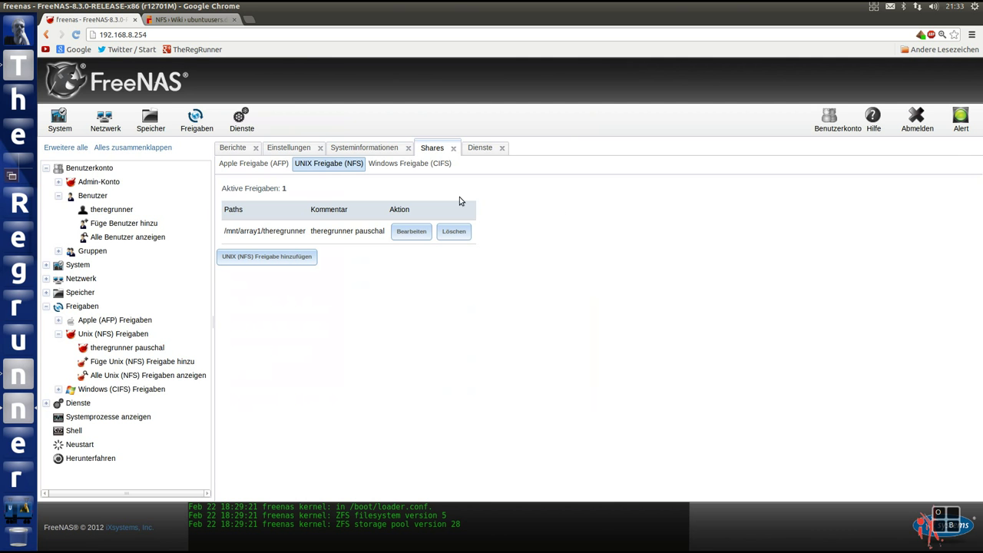
- Inspect the user ID in the account details of the share's mapped user, and close the details
click(104, 211)
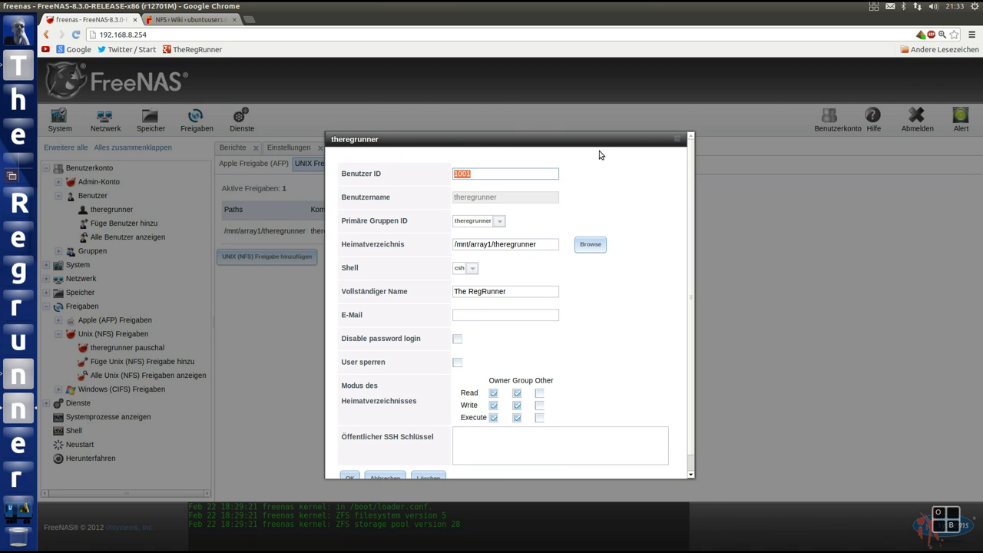
click(677, 139)
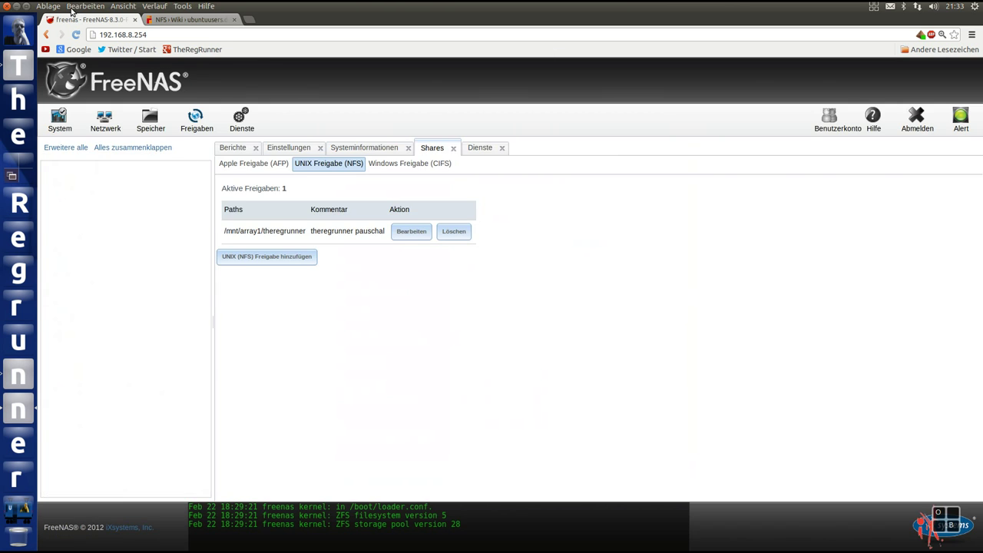
- Switch to the workspace with the package installation terminal and highlight the command sudo apt-get install nfs-common
click(20, 177)
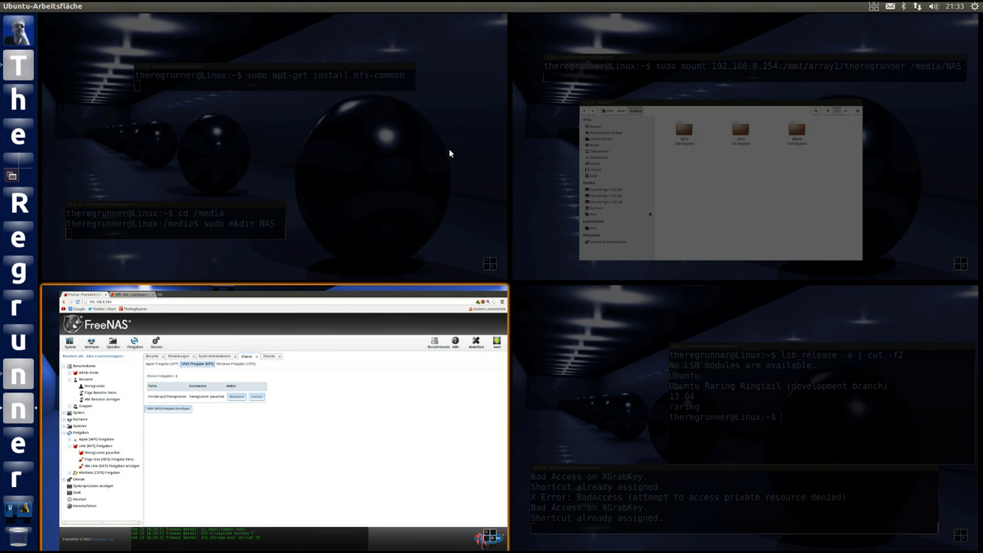
click(459, 174)
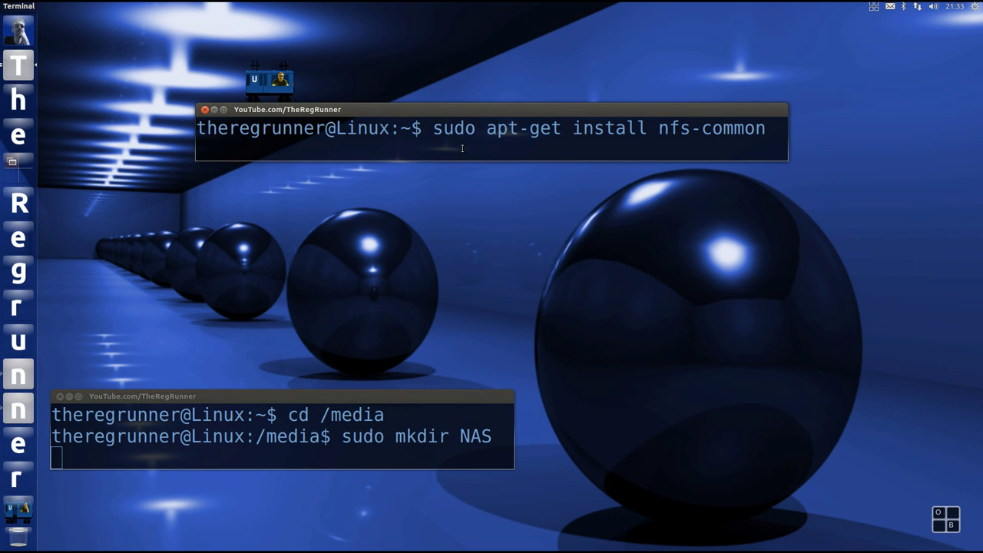
drag(768, 129, 434, 129)
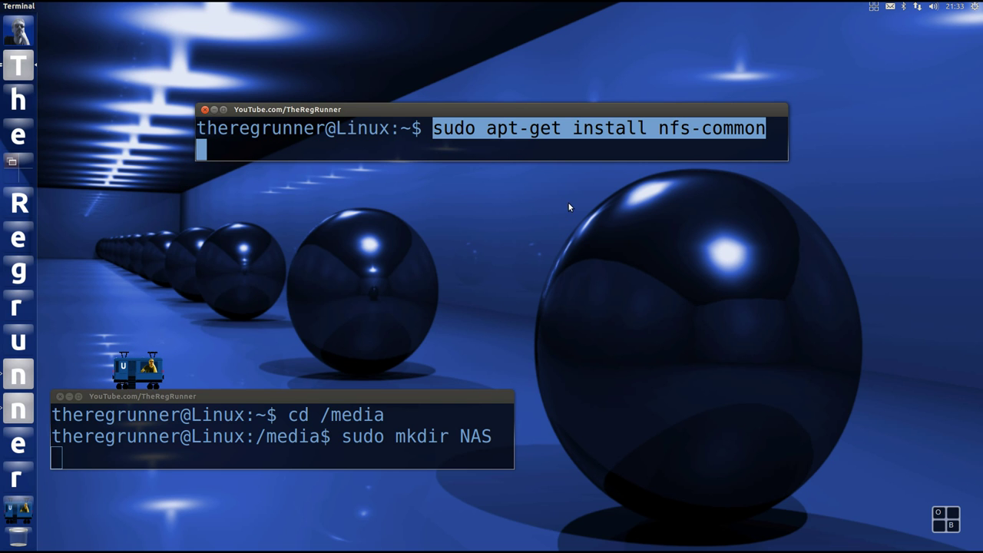
- Highlight the cd /media command in the lower terminal and move that window toward the middle of the desktop
click(388, 415)
drag(390, 415, 287, 414)
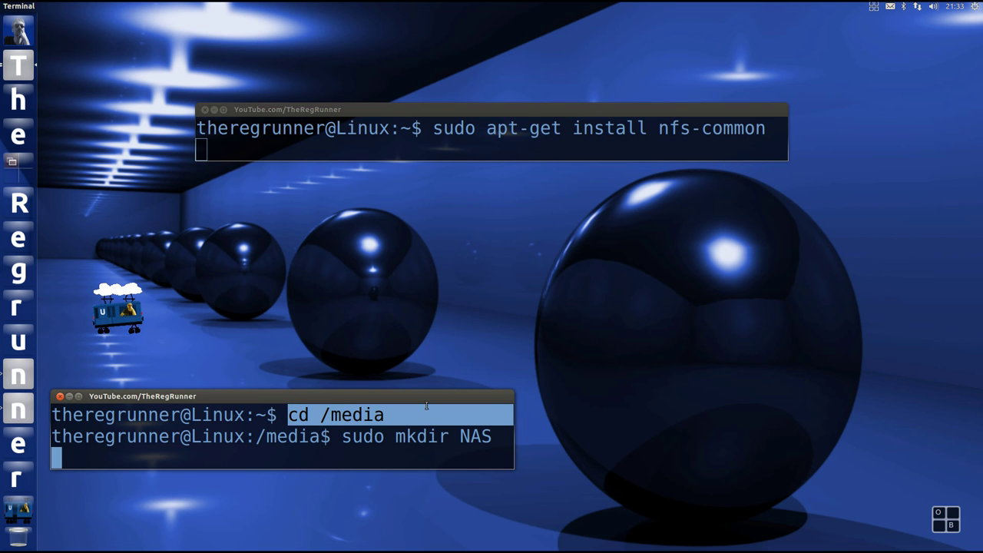
drag(398, 393, 496, 323)
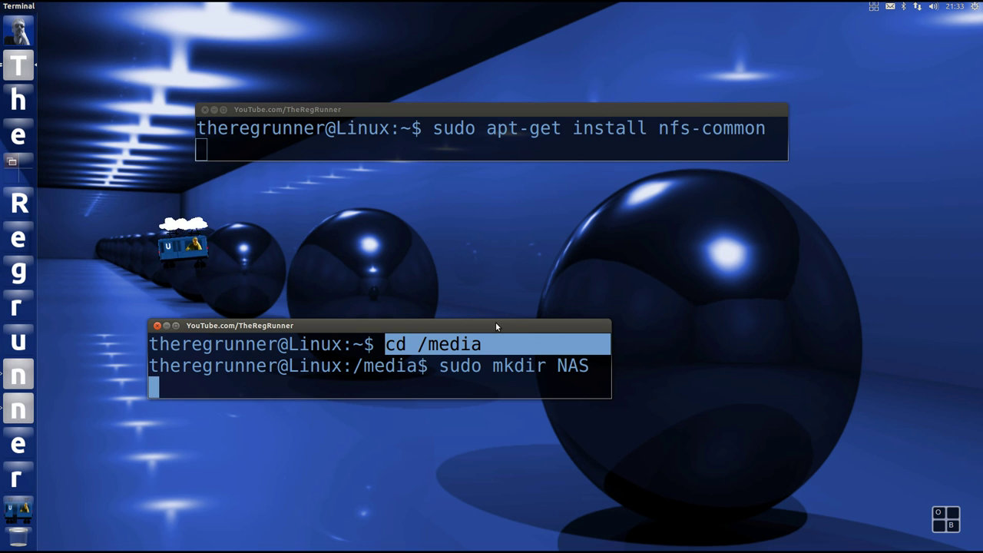
click(510, 349)
- Highlight the sudo mkdir NAS command, followed by the media directory in the cd command
drag(590, 366, 439, 366)
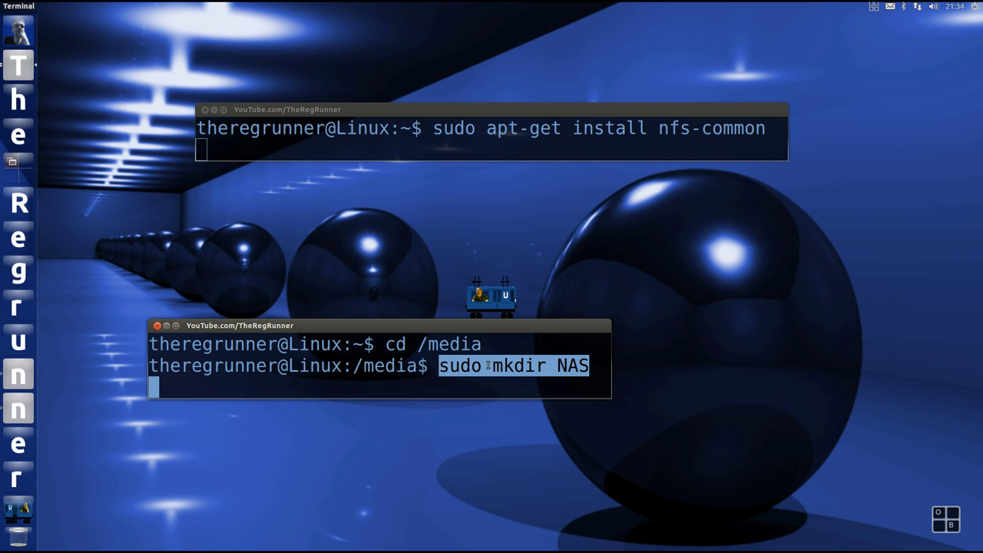
click(552, 366)
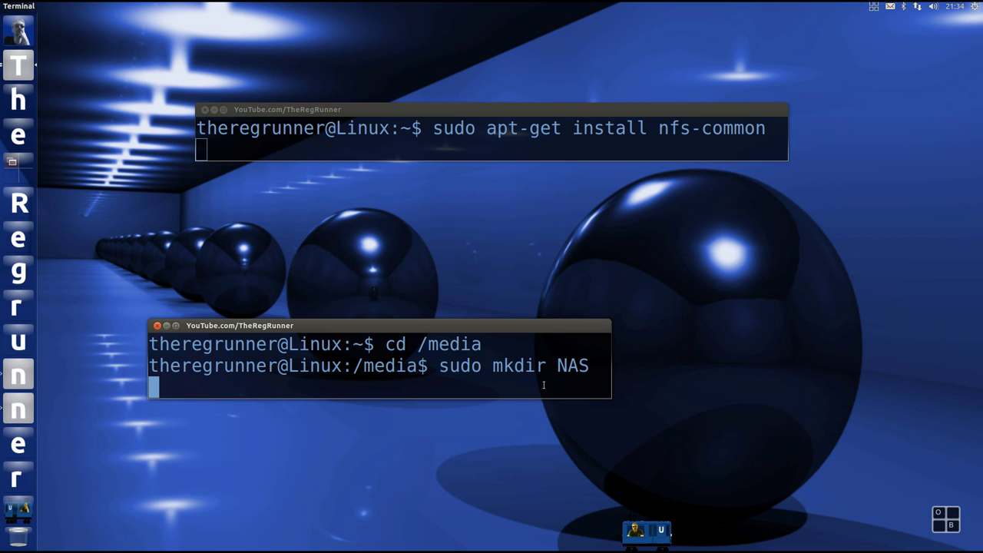
drag(483, 344, 431, 345)
click(500, 343)
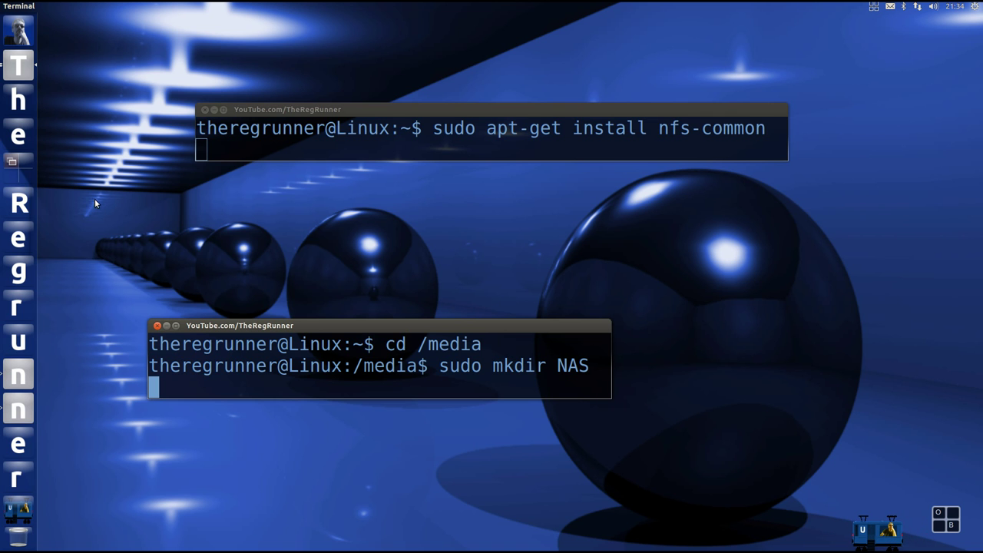
- Switch to the workspace with the mount terminal and highlight the sudo mount part with the server address
click(12, 162)
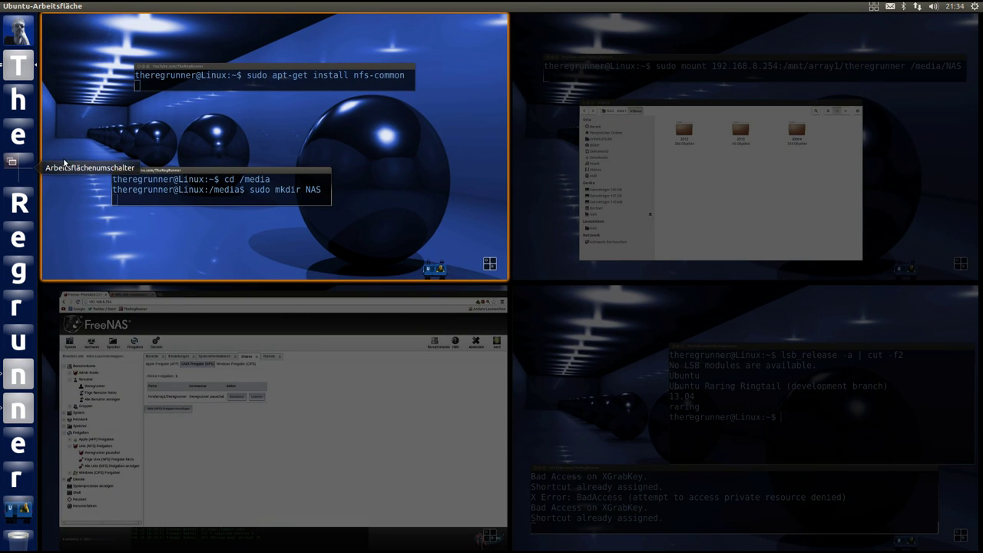
click(536, 125)
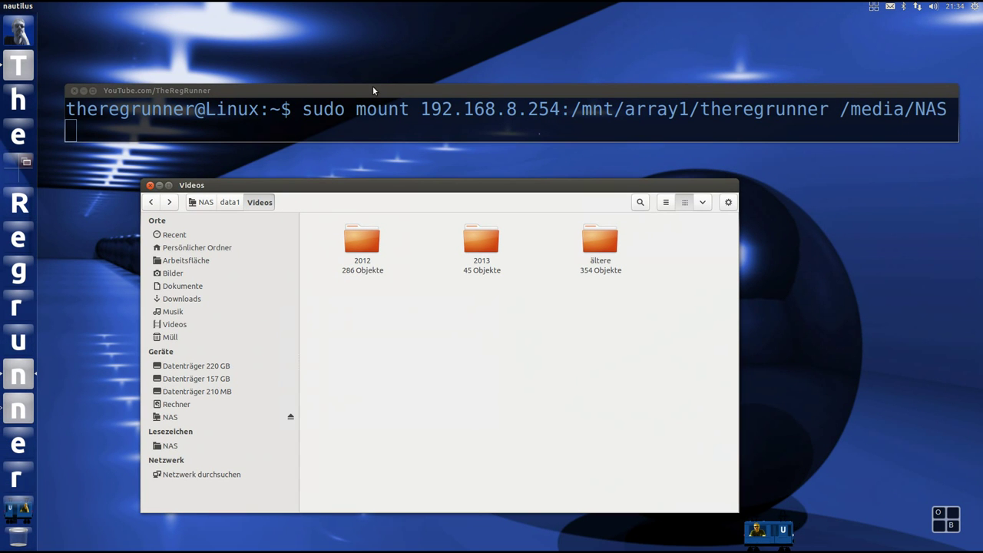
click(373, 90)
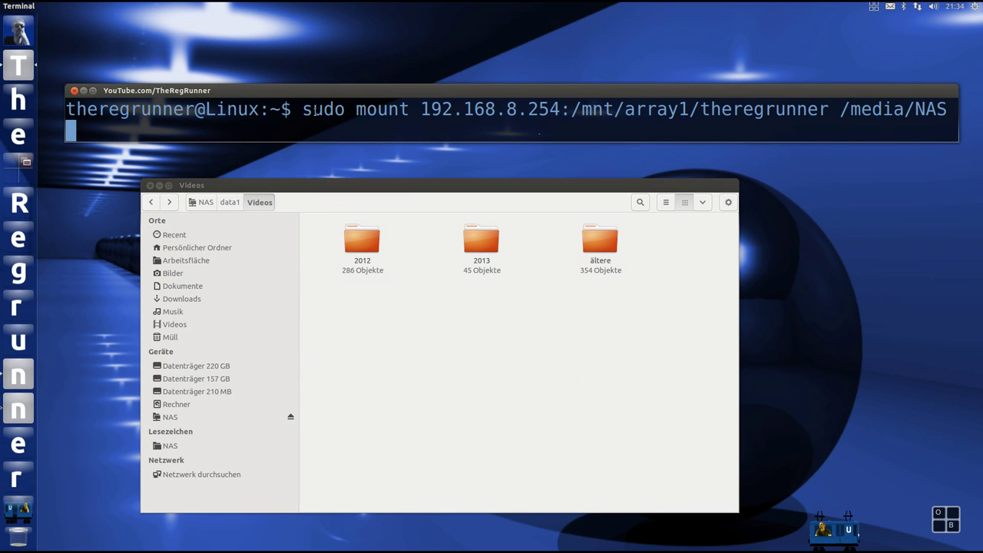
drag(303, 109, 560, 110)
click(492, 121)
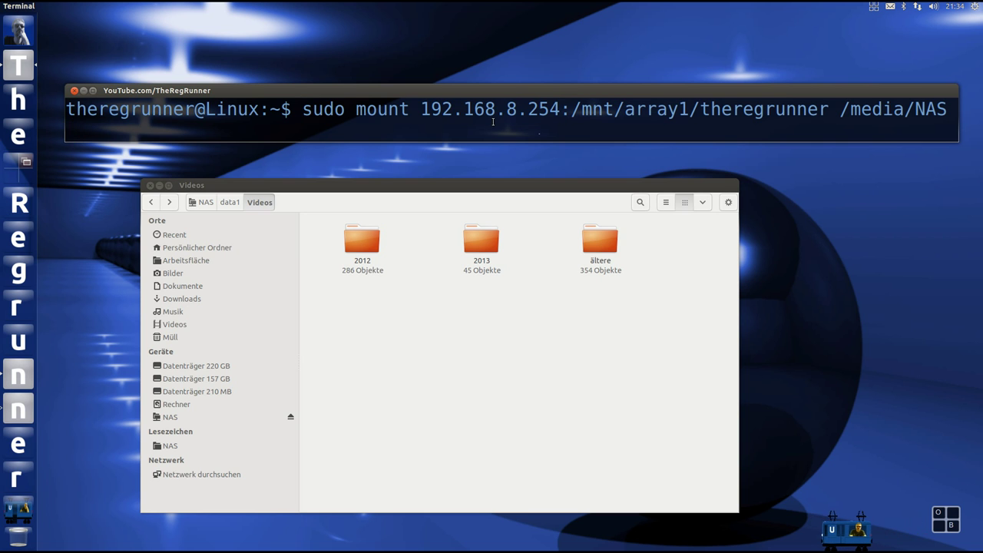
- Highlight the server address 192.168.8.254 and the share path /mnt/array1/theregrunner in the mount command
drag(420, 110, 560, 109)
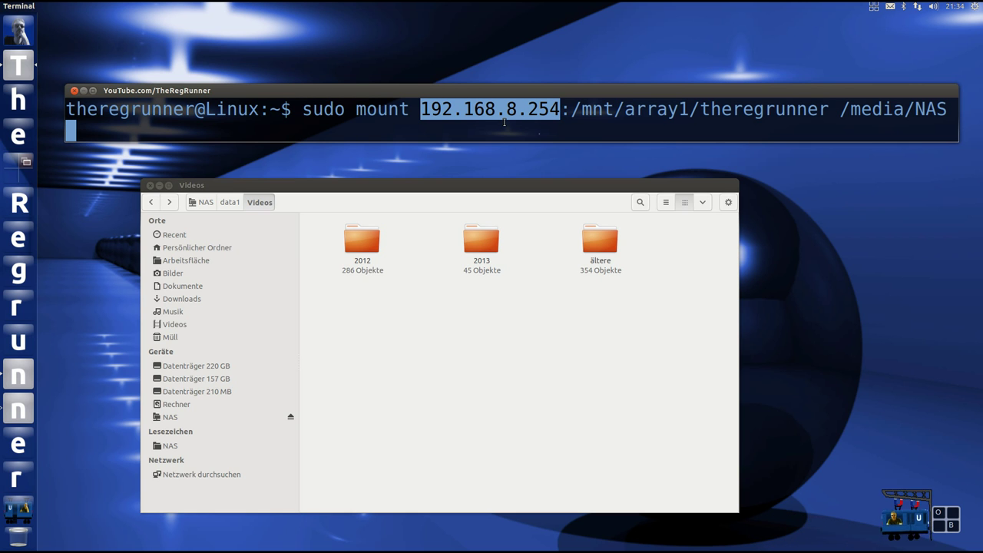
click(416, 110)
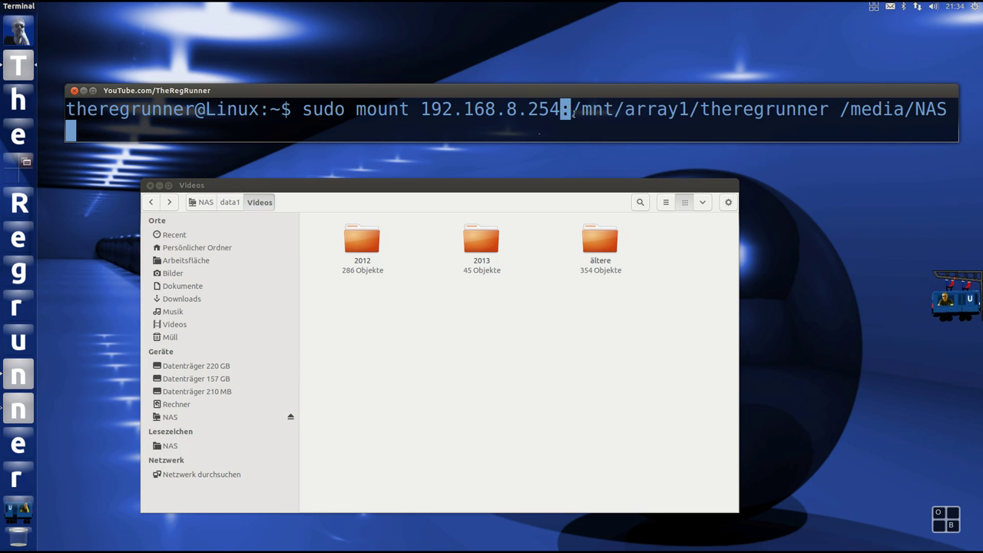
drag(573, 113, 824, 112)
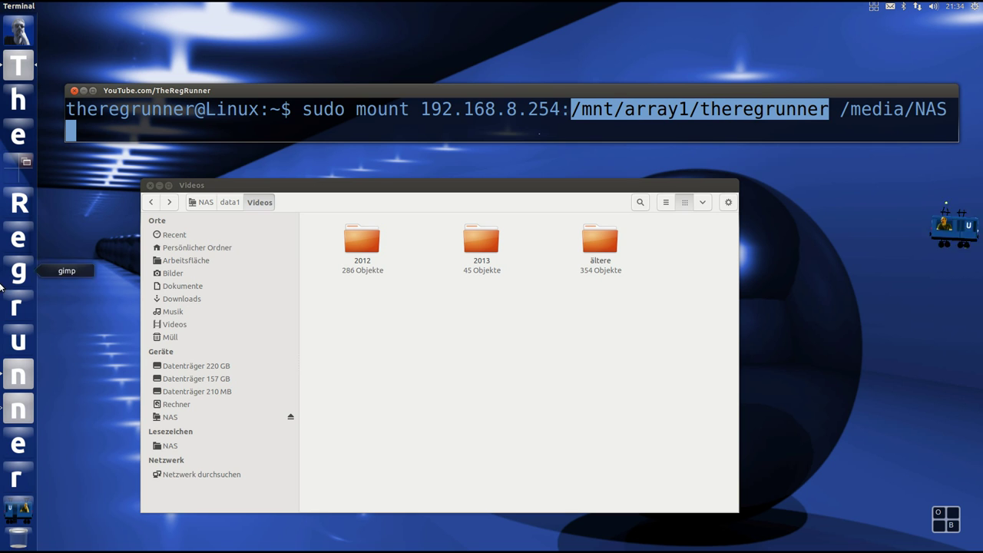
- Compare the path with the FreeNAS share list, minimize the browser, and return to the mount command terminal
click(26, 161)
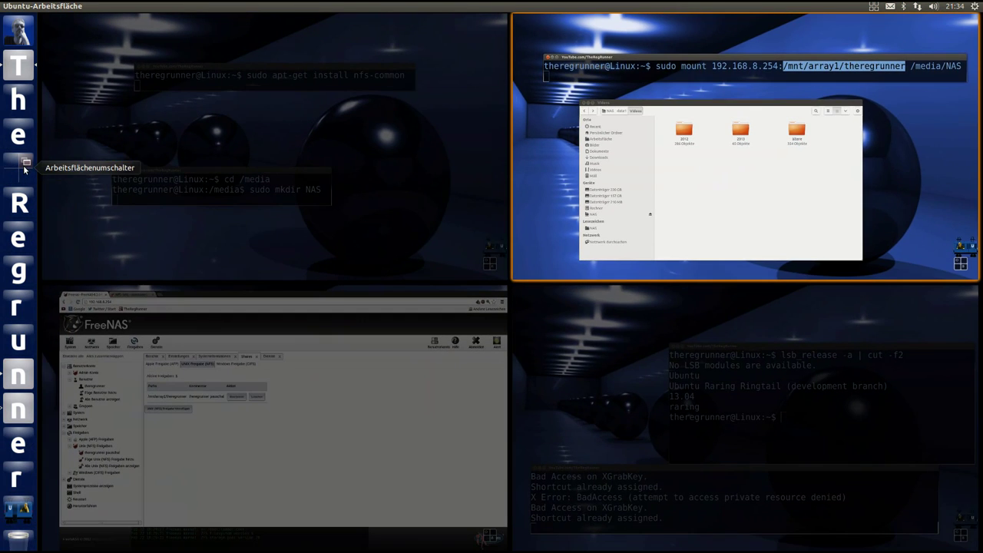
click(329, 422)
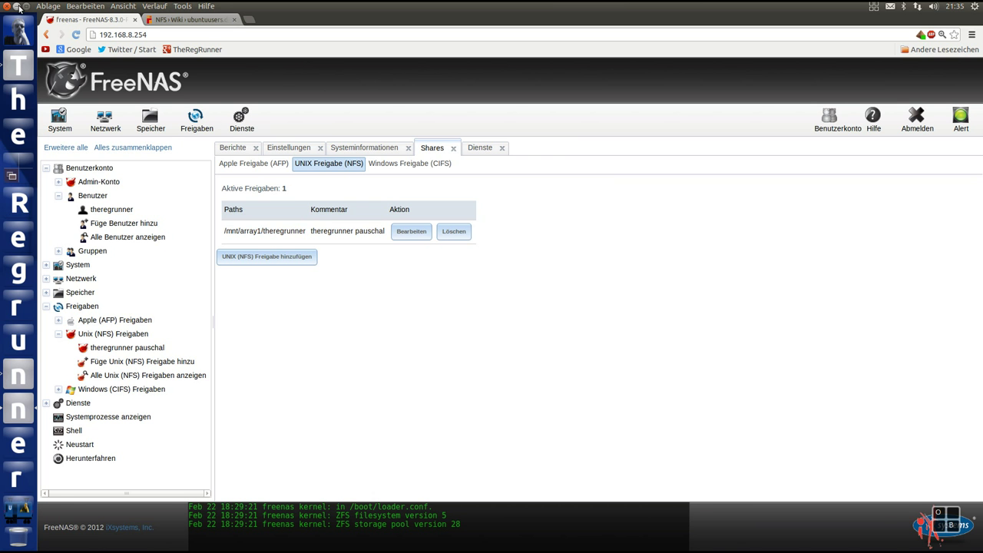
click(18, 7)
click(21, 173)
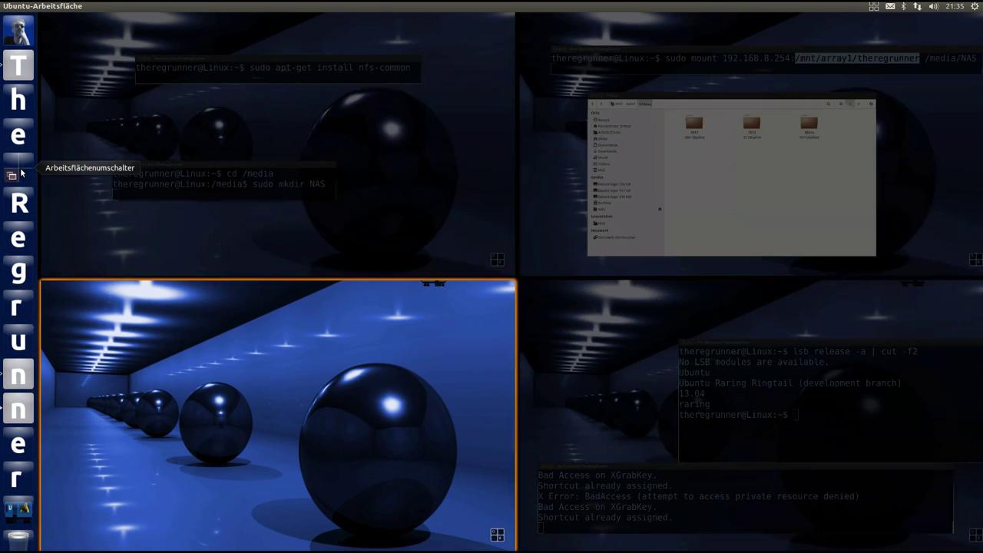
click(633, 97)
click(828, 110)
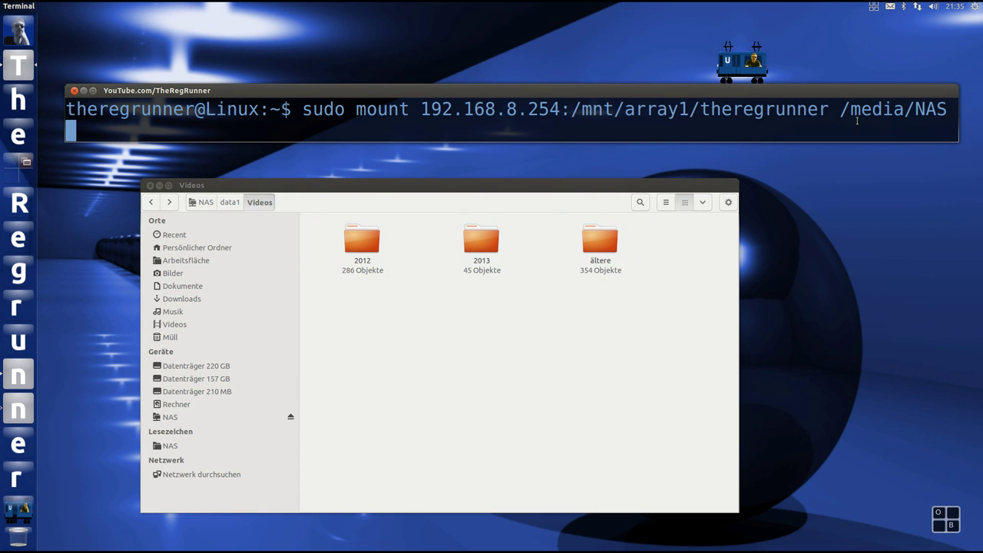
- Highlight the /media/NAS mount point and the share source 192.168.8.254:/mnt/array1/theregrunner in the mount command
drag(840, 110, 949, 109)
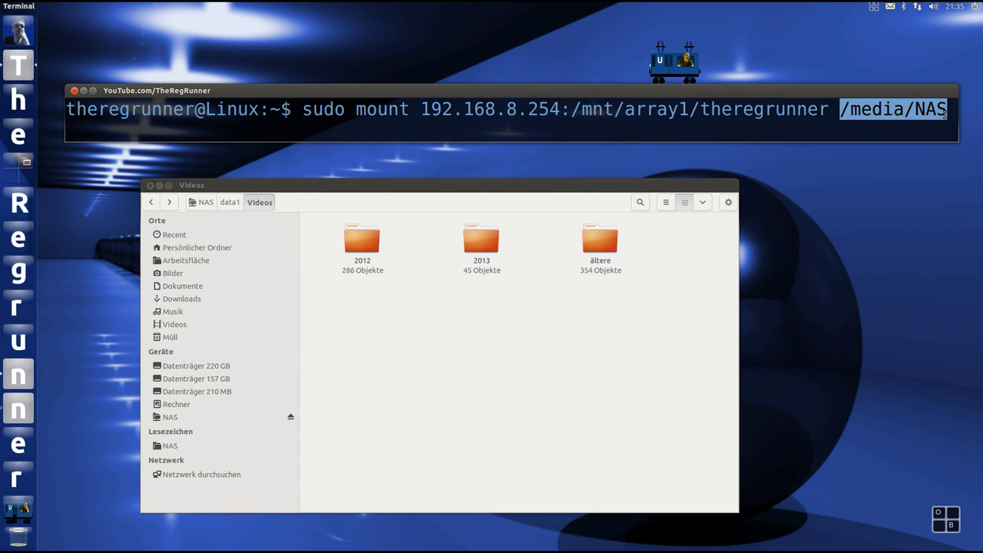
click(856, 135)
drag(552, 114, 420, 113)
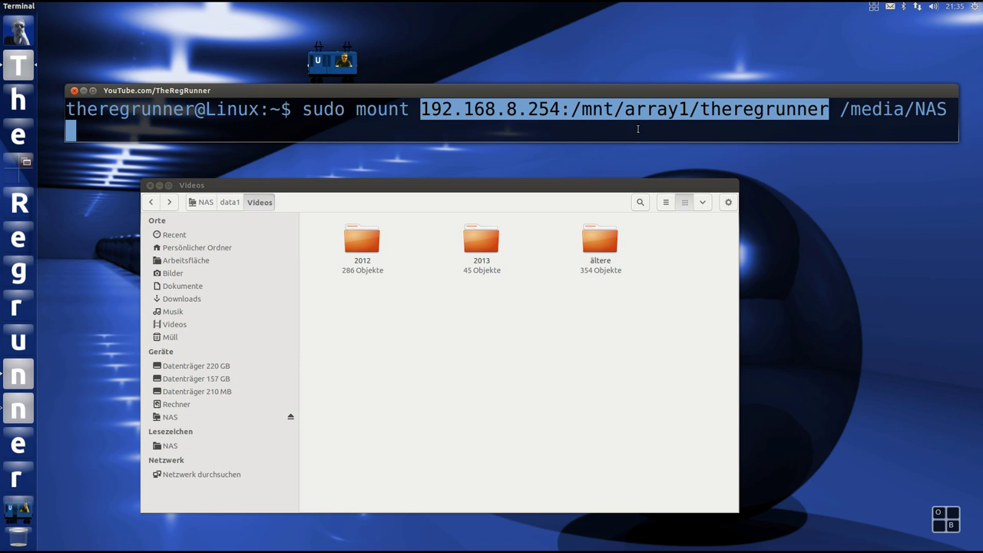
click(855, 109)
drag(841, 109, 919, 109)
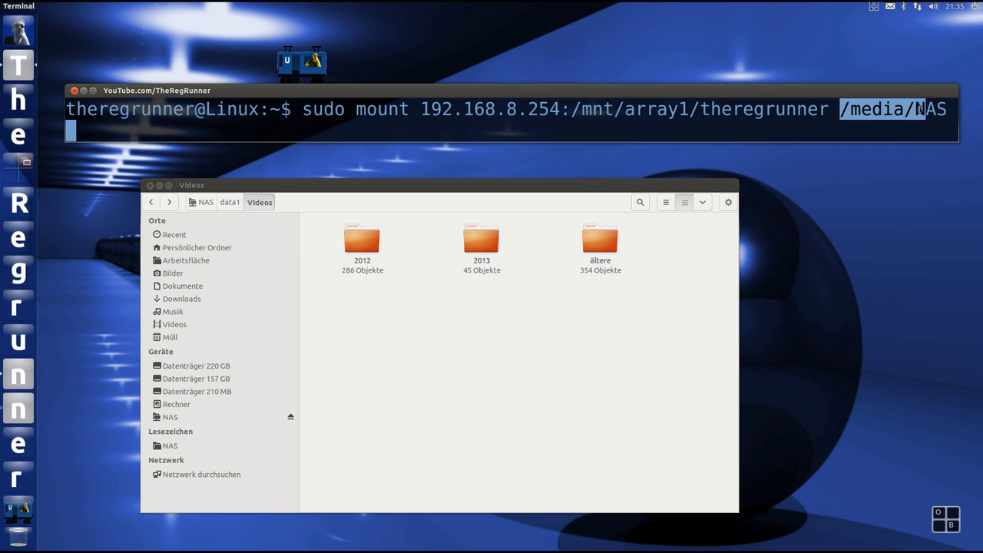
- Highlight the word sudo at the start of the mount command in the terminal
click(599, 189)
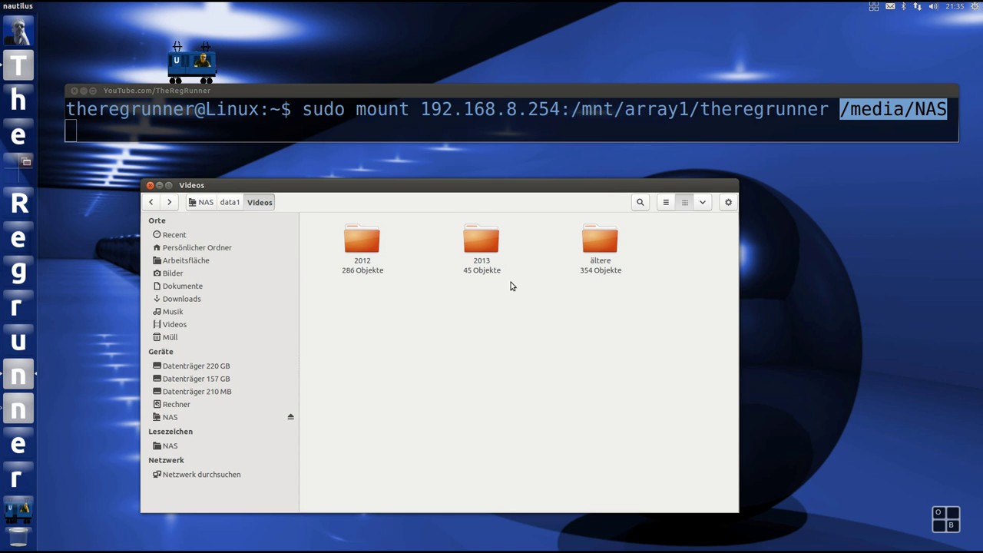
click(466, 131)
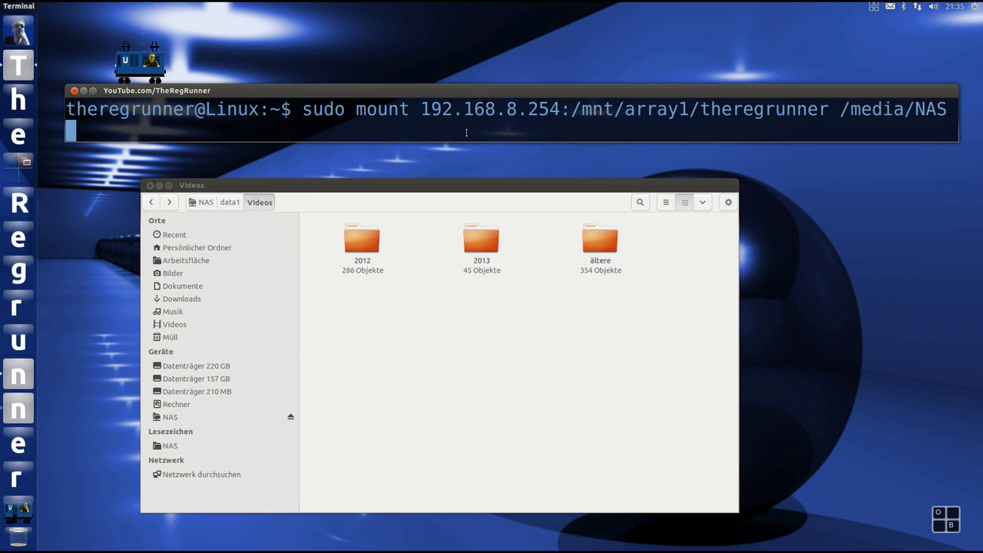
double_click(337, 117)
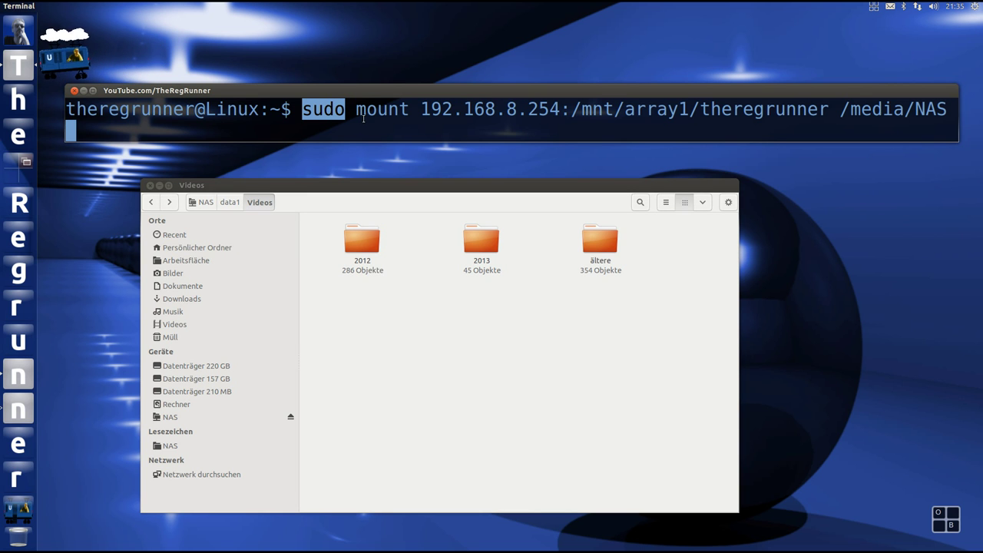
click(484, 357)
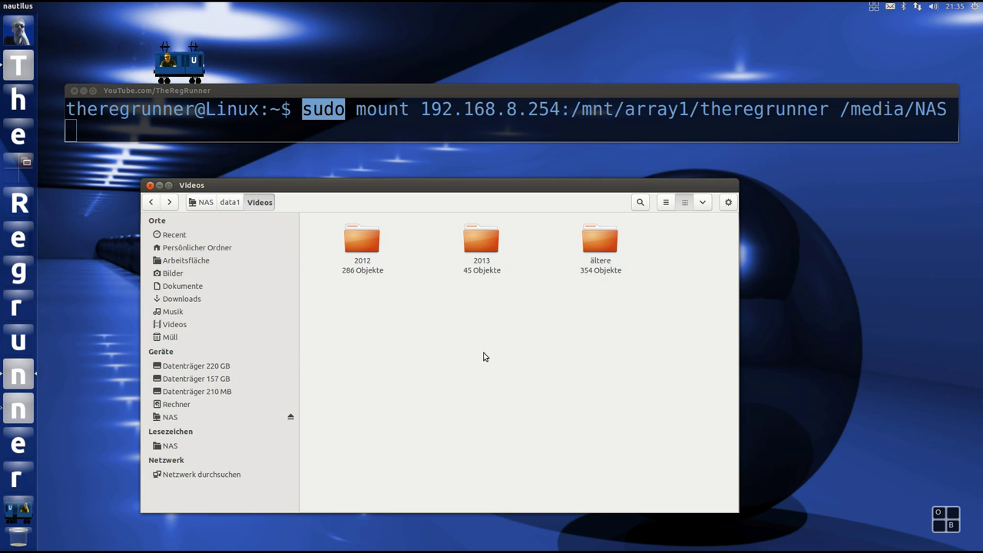
drag(470, 187, 471, 187)
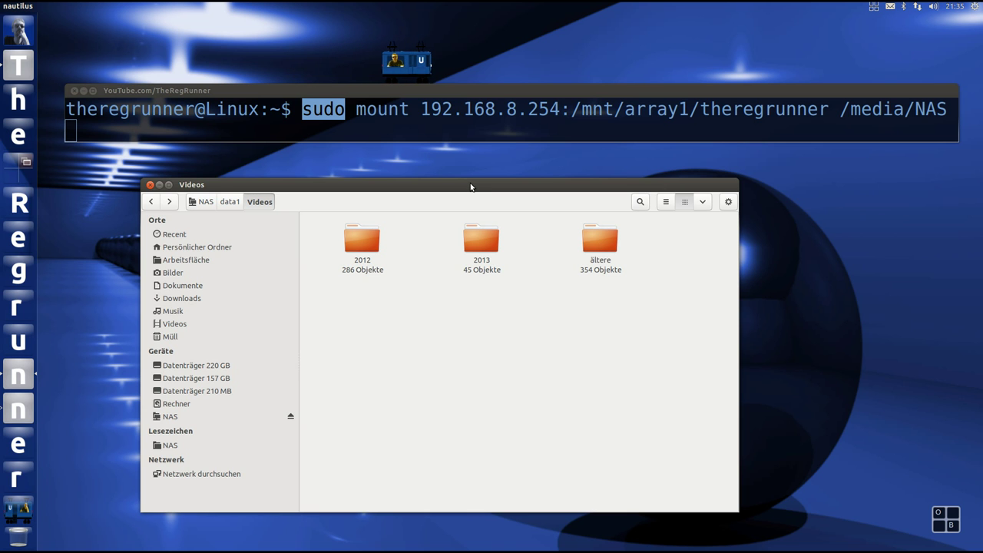
drag(467, 186, 478, 181)
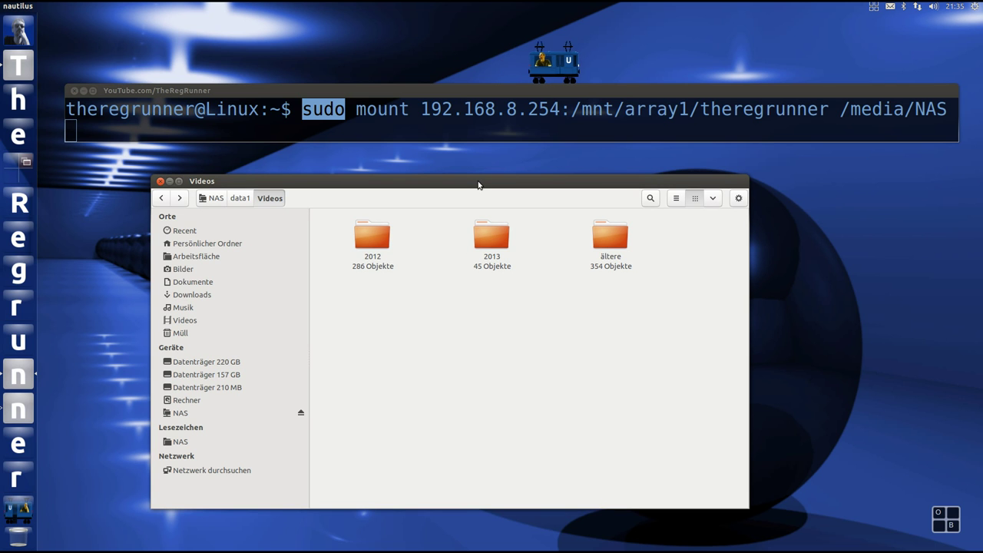
click(382, 111)
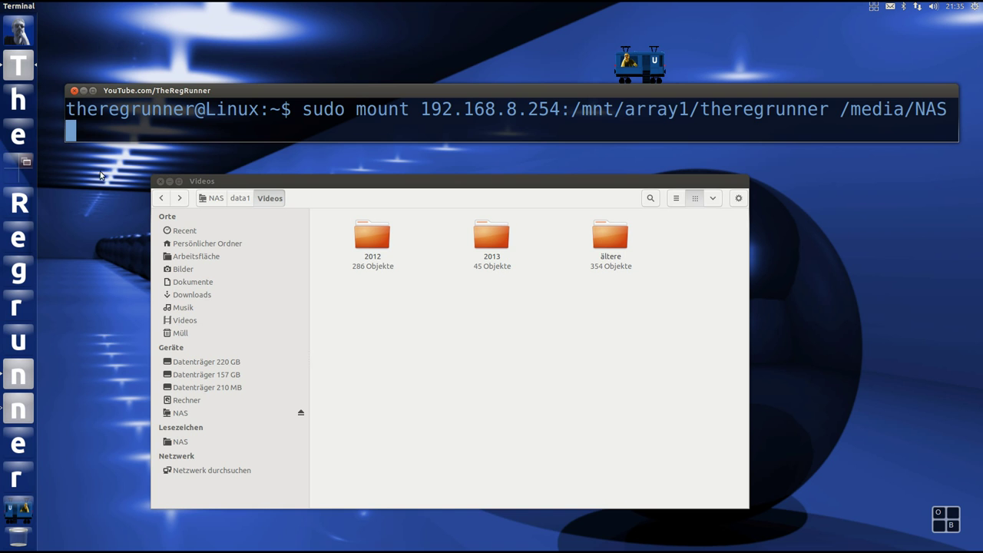
- Switch to the FreeNAS page in Chrome and open the settings of the theregrunner pauschal NFS share
click(19, 164)
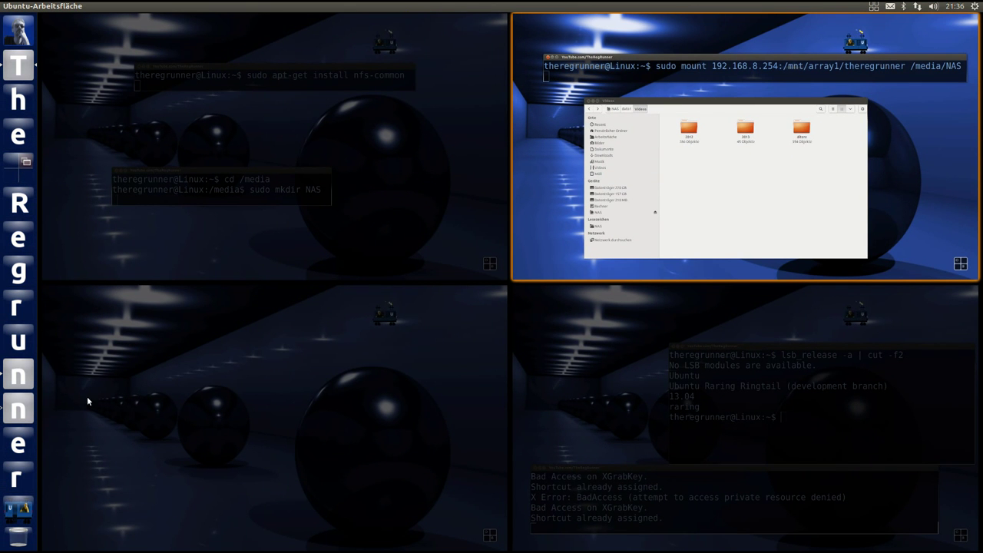
click(18, 409)
click(222, 427)
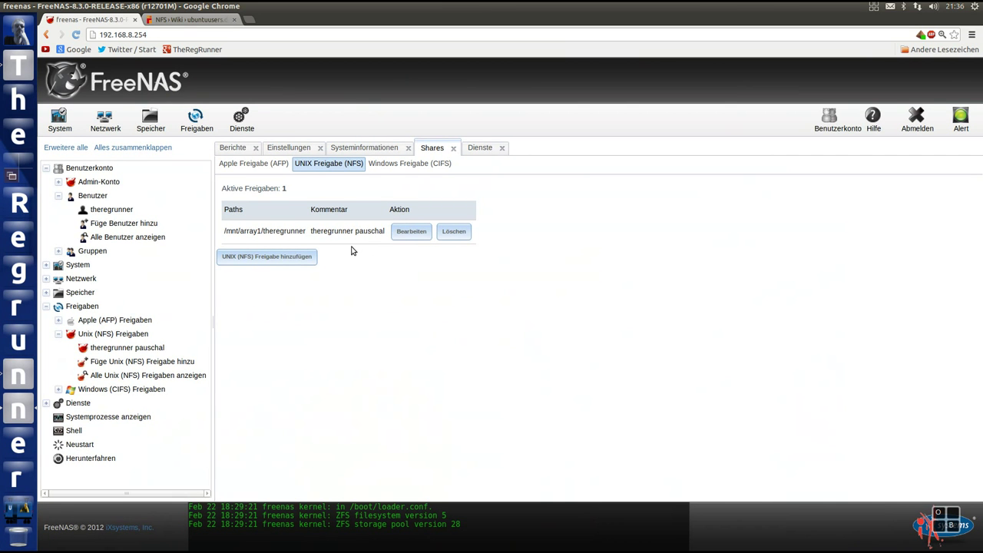
click(116, 347)
- Highlight the authorized IP addresses 192.168.8.20 through 192.168.8.23 in the share settings
click(542, 256)
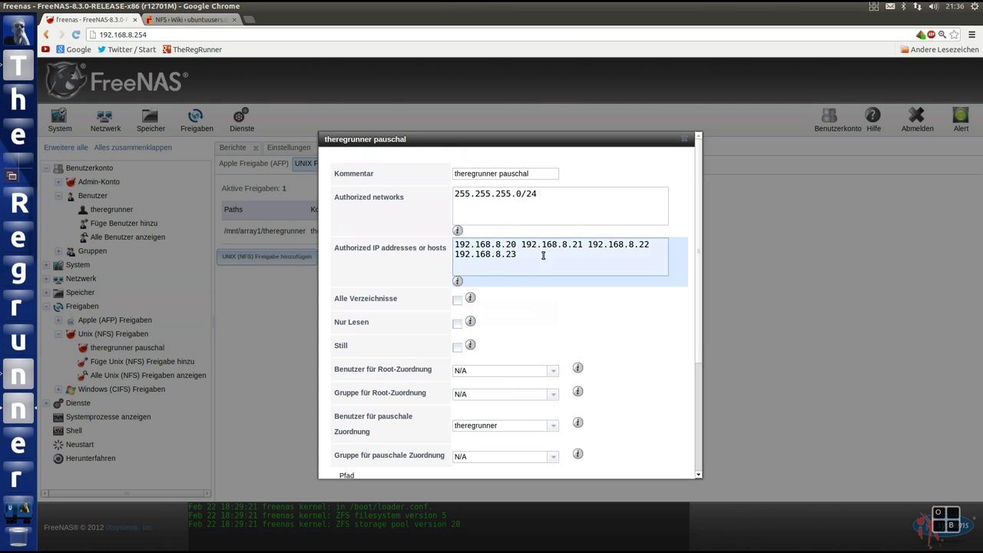
drag(543, 256, 439, 243)
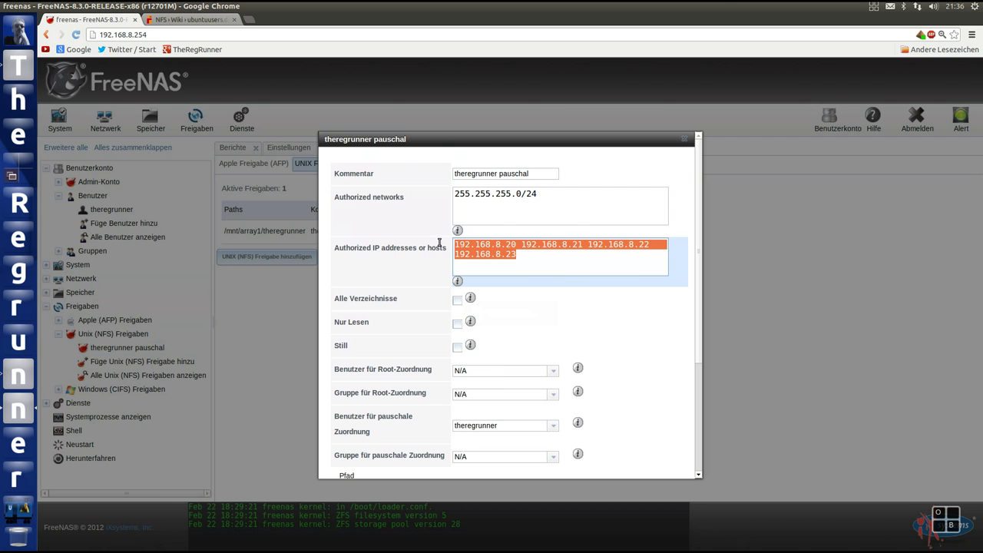
click(542, 254)
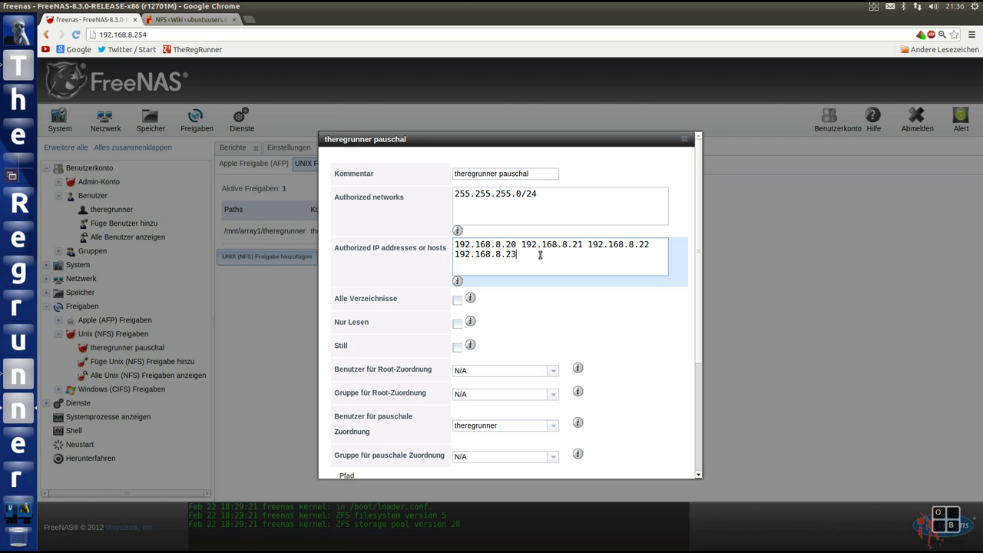
drag(529, 255, 428, 246)
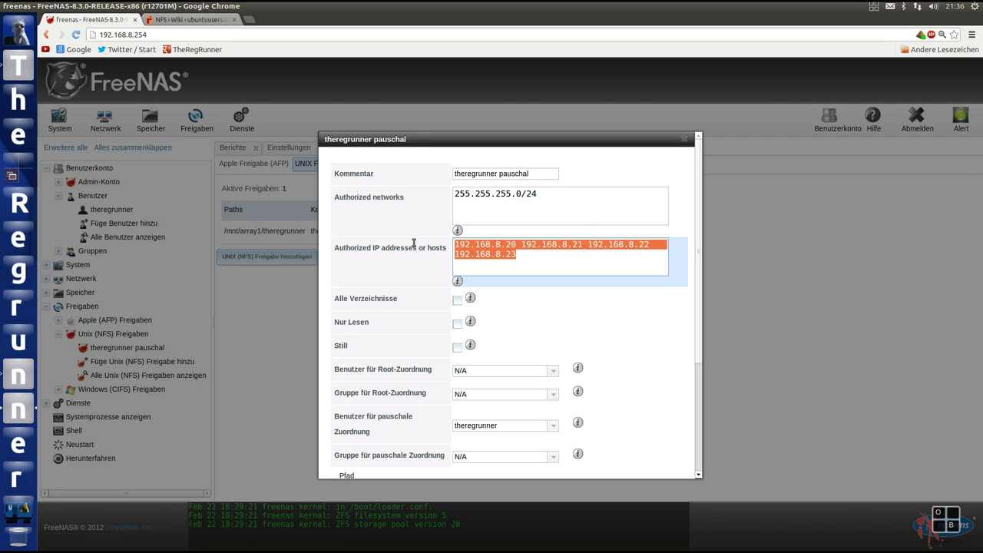
click(557, 258)
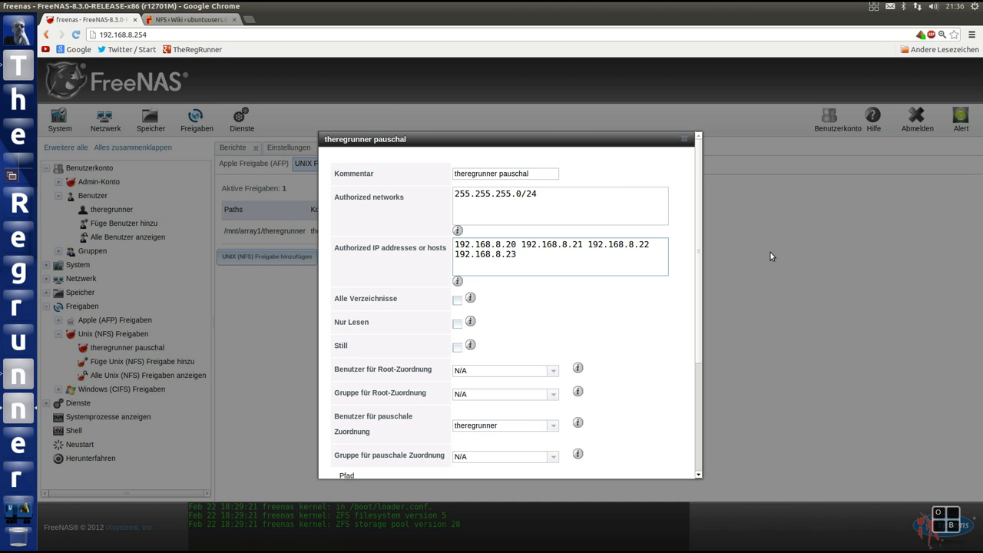
- Review the share settings down to the path field and minimize the browser
drag(699, 221, 700, 248)
mouse_move(60, 5)
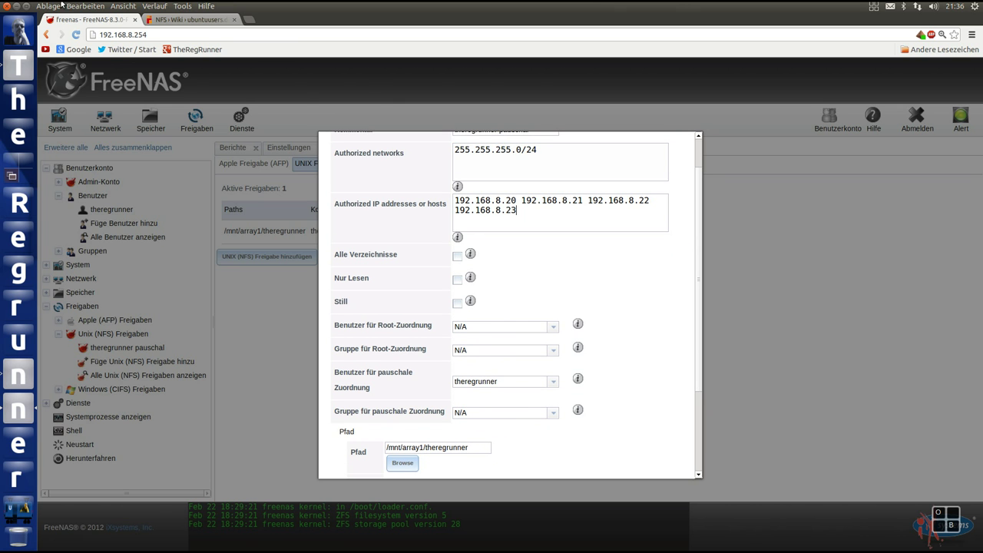
click(17, 7)
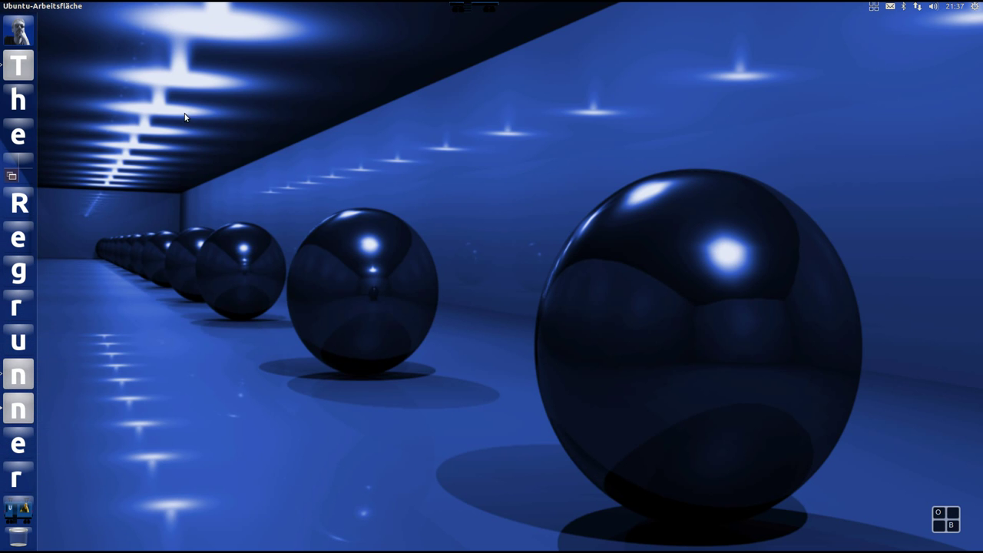
- Return to the file manager showing the NAS videos and open the 2013 folder
click(19, 374)
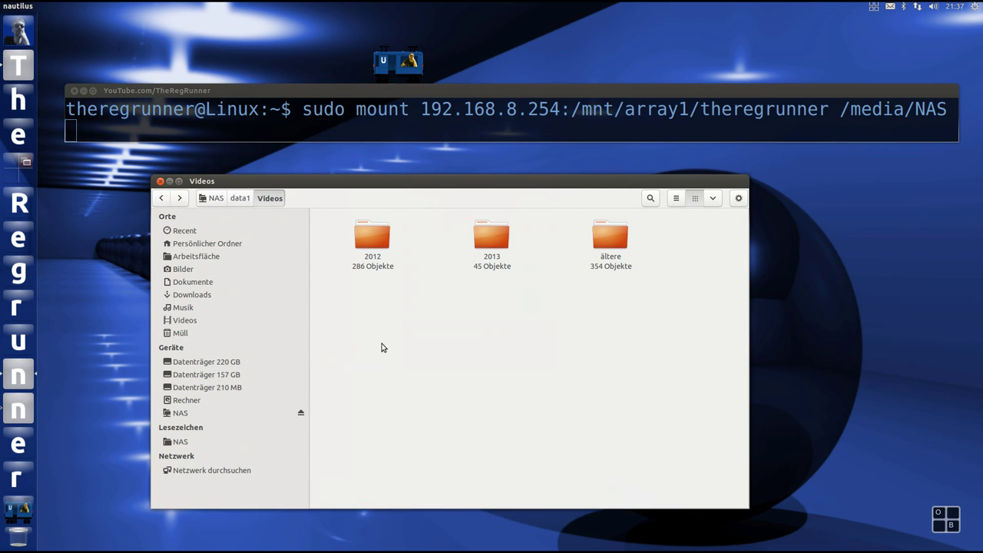
mouse_move(370, 181)
mouse_down()
mouse_move(341, 181)
mouse_move(361, 178)
mouse_up()
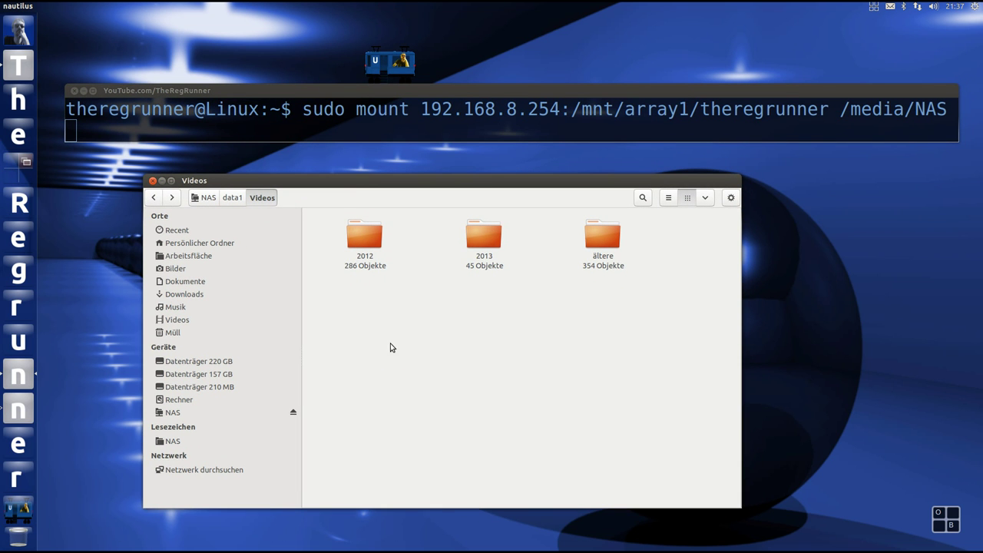
double_click(489, 241)
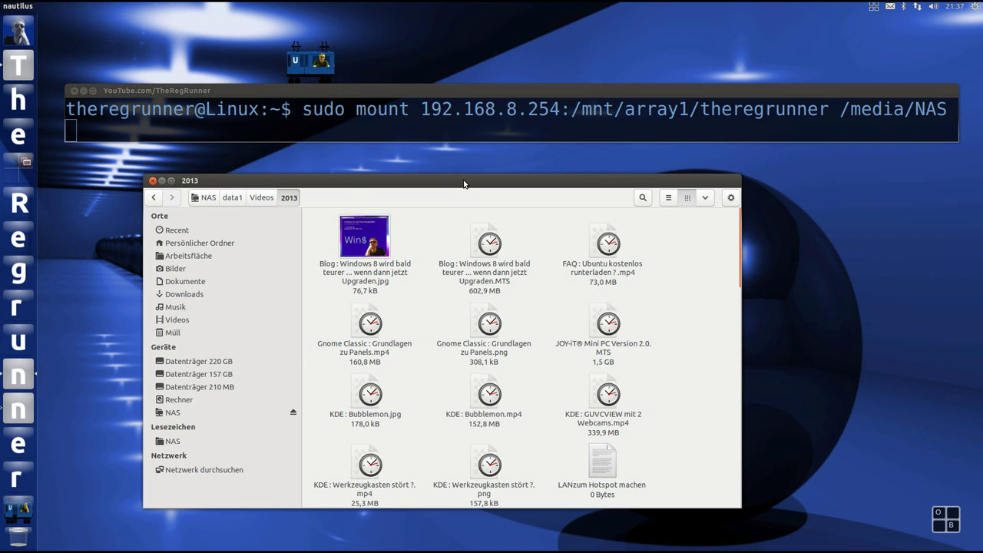
drag(464, 183, 479, 181)
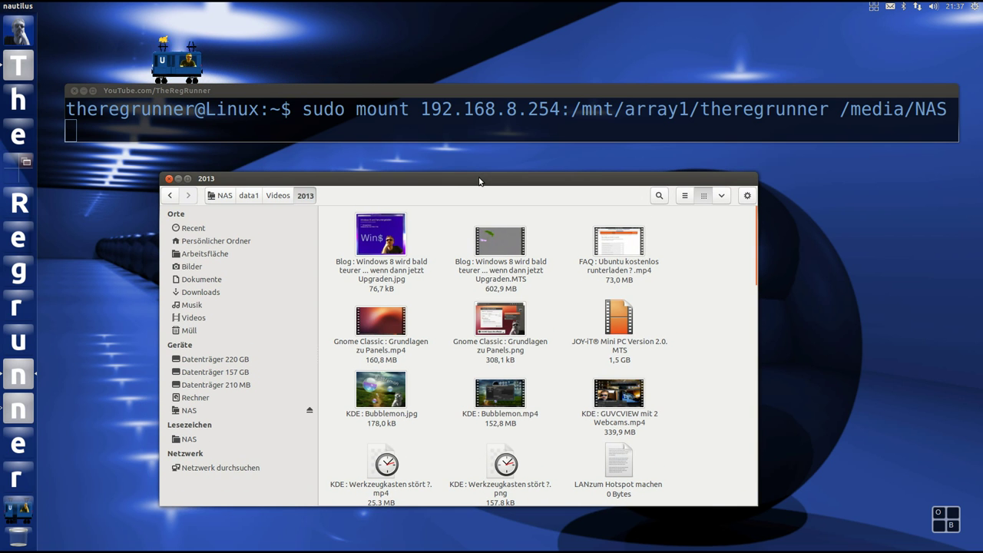
drag(479, 181, 481, 181)
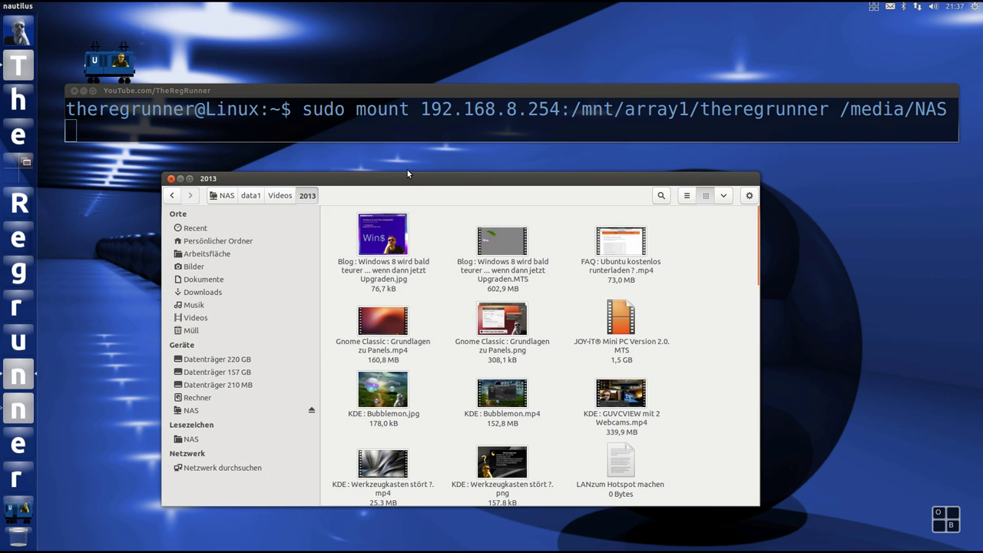
- Examine the thumbnail and folder preview options (Vorschau) in the file manager's preferences, and close them unchanged
click(50, 6)
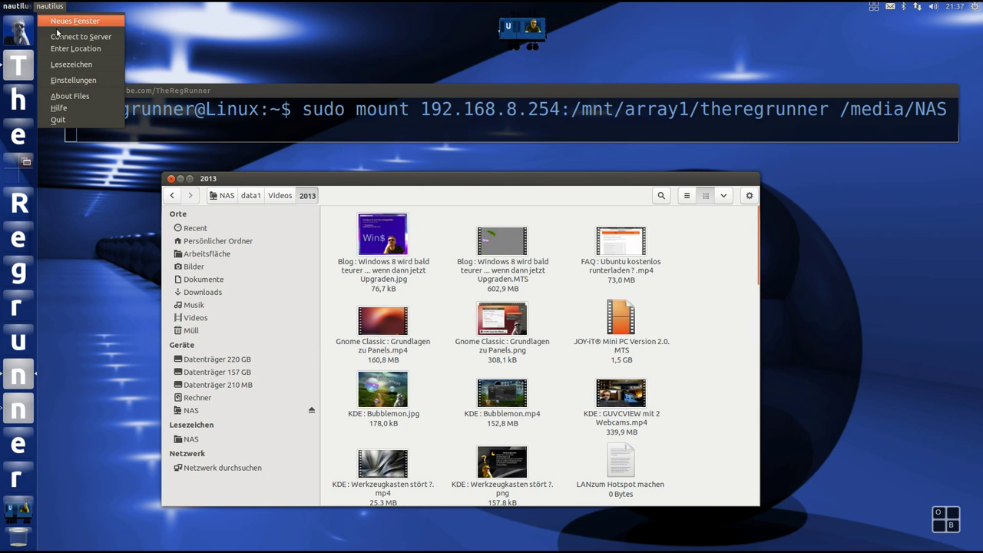
click(86, 80)
click(543, 200)
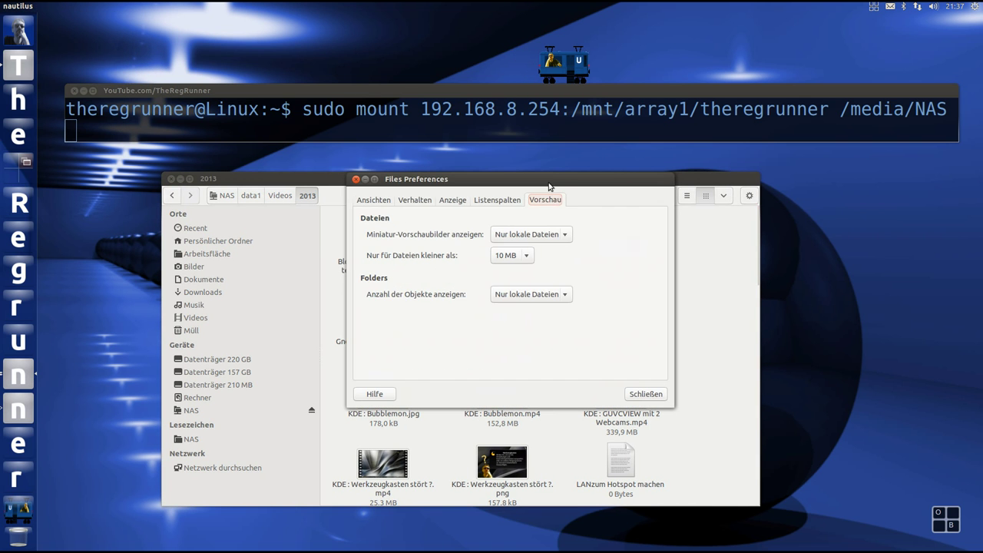
drag(556, 186, 427, 42)
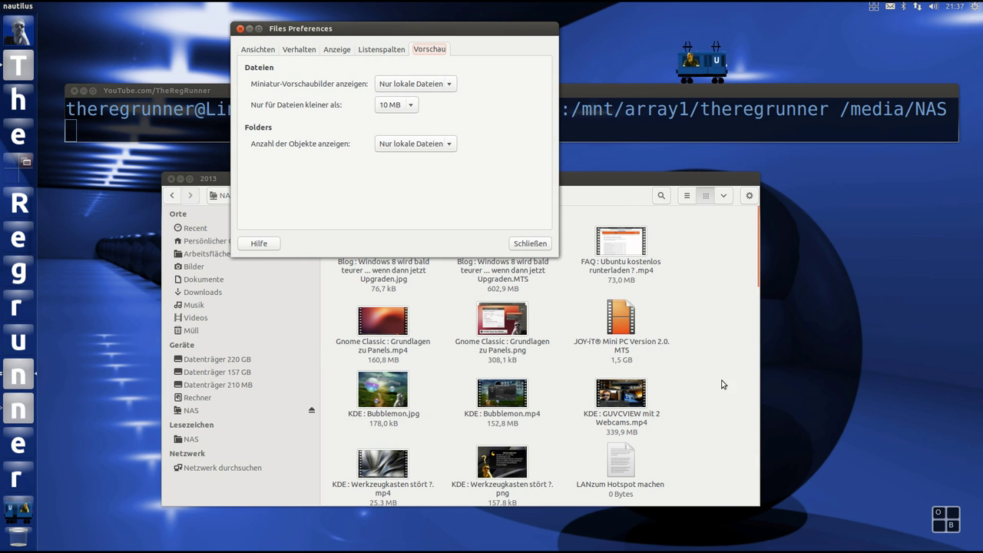
drag(312, 28, 332, 50)
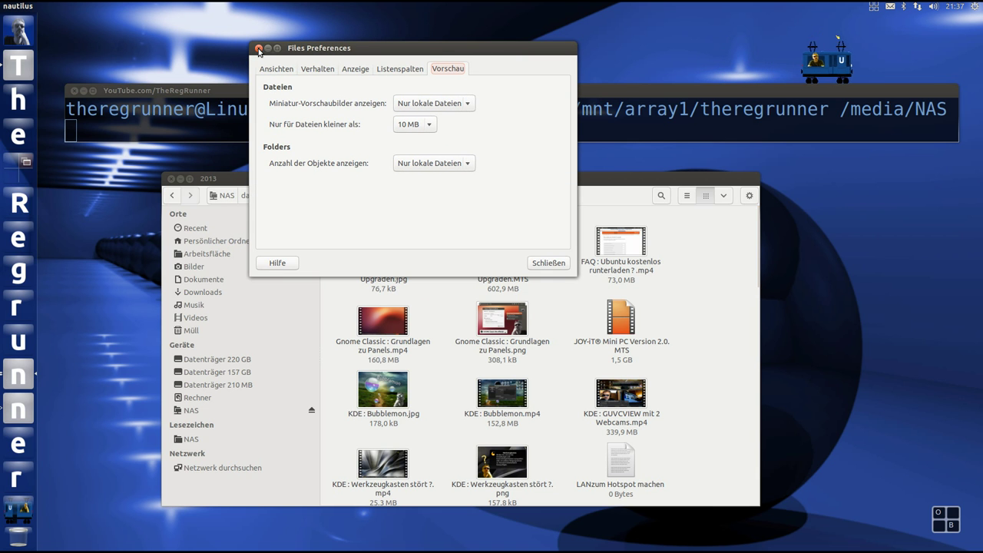
drag(343, 49, 338, 60)
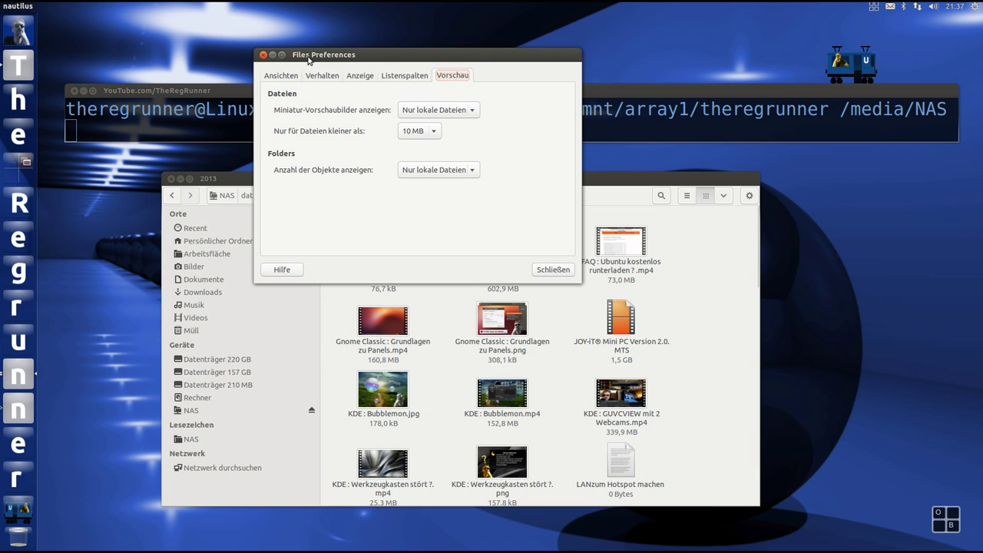
click(263, 55)
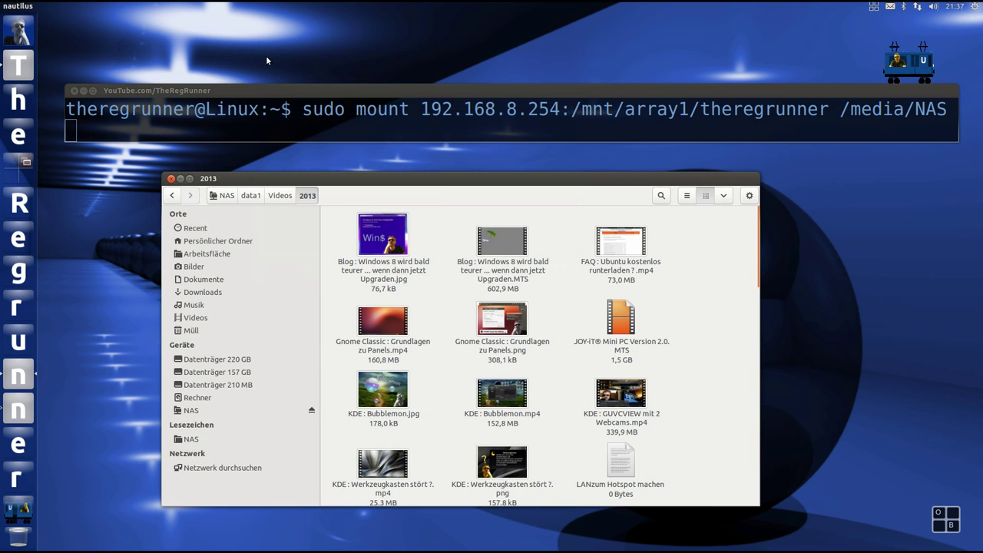
- Browse through the video files and thumbnails in the NAS 2013 folder and return to the first files
mouse_move(443, 183)
mouse_down()
mouse_move(457, 186)
mouse_move(435, 179)
mouse_up()
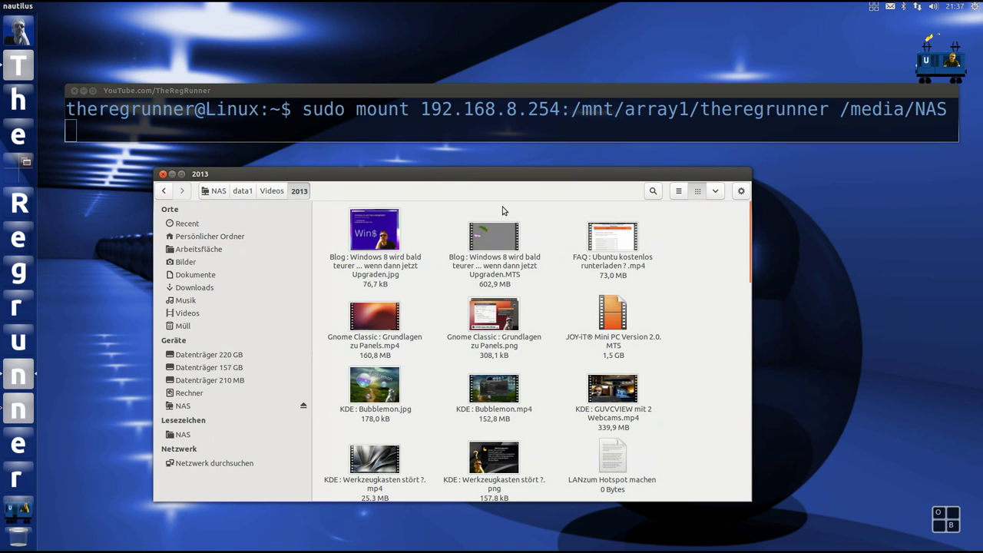
scroll(708, 296, down, 10)
scroll(708, 300, down, 6)
scroll(708, 299, up, 7)
scroll(708, 299, up, 8)
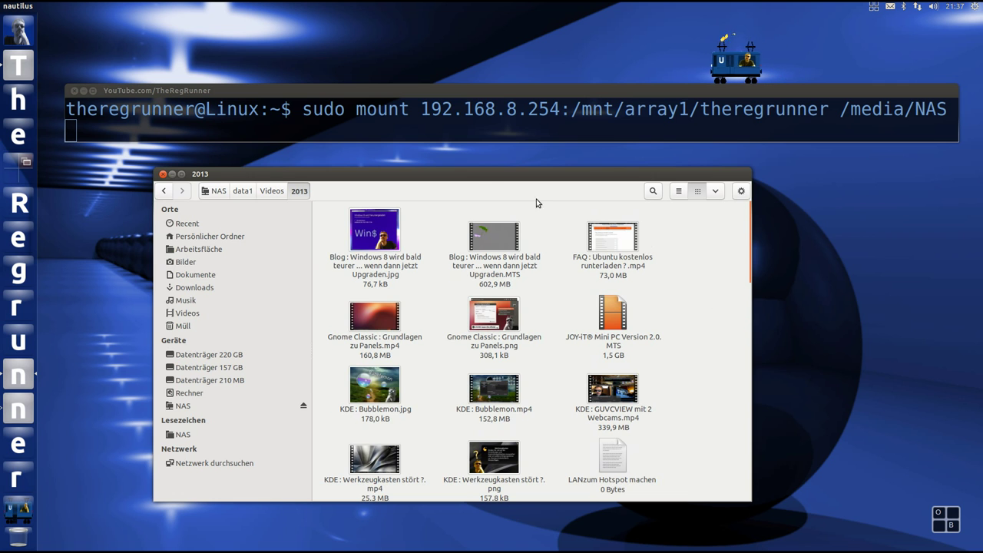
- Open the top level of the mounted NAS device in the file manager
drag(471, 177, 483, 177)
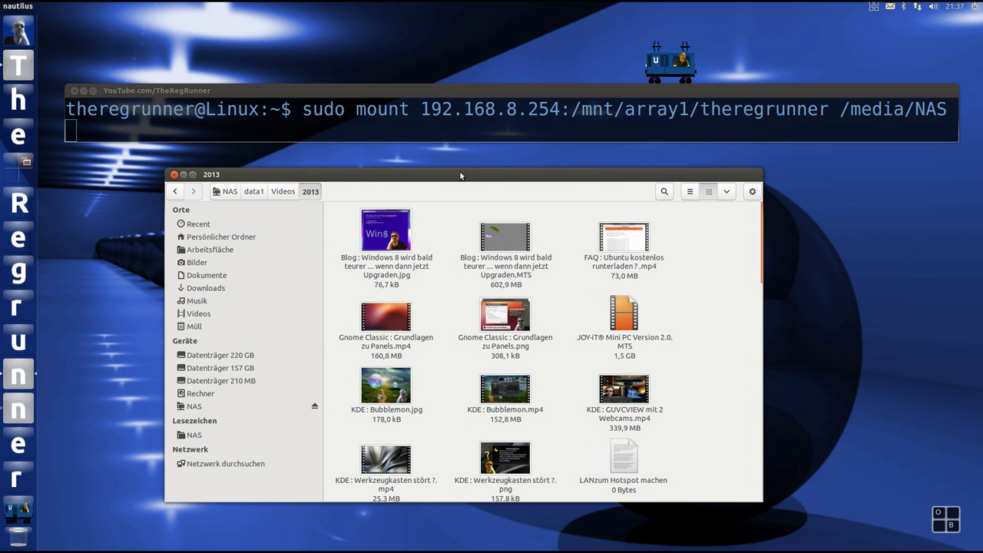
click(195, 406)
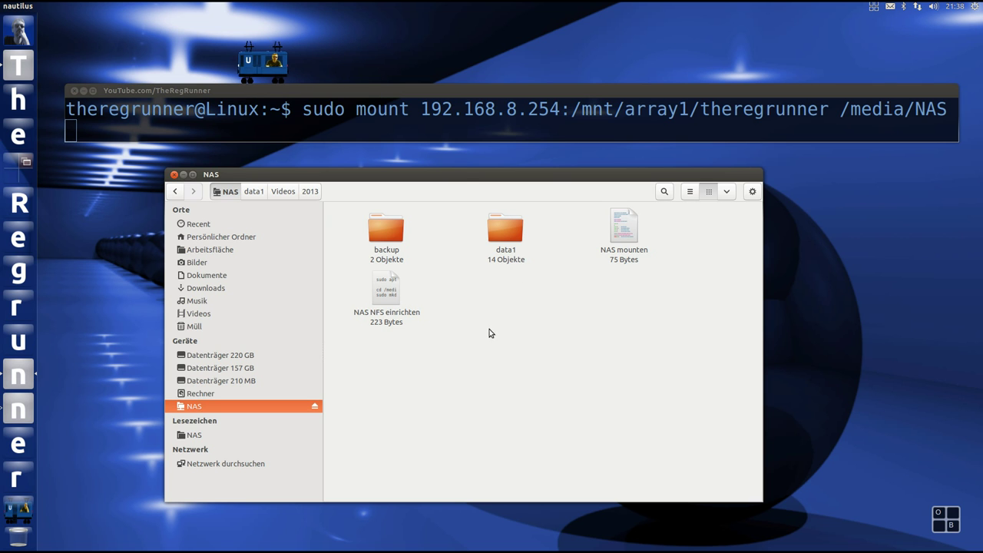
drag(460, 179, 464, 182)
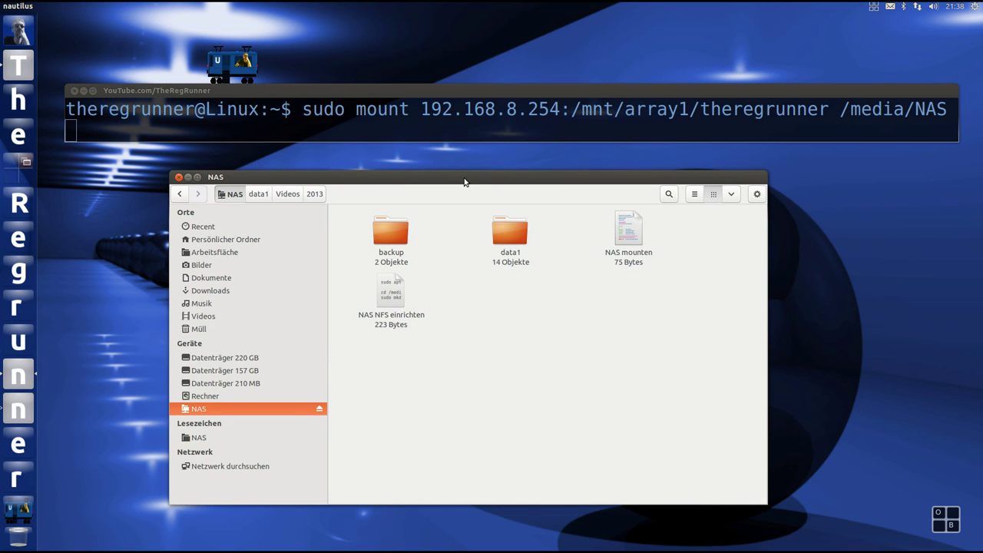
- Close the NAS file manager window and highlight the full sudo mount command for /media/NAS in the terminal, then clear the highlight
click(180, 178)
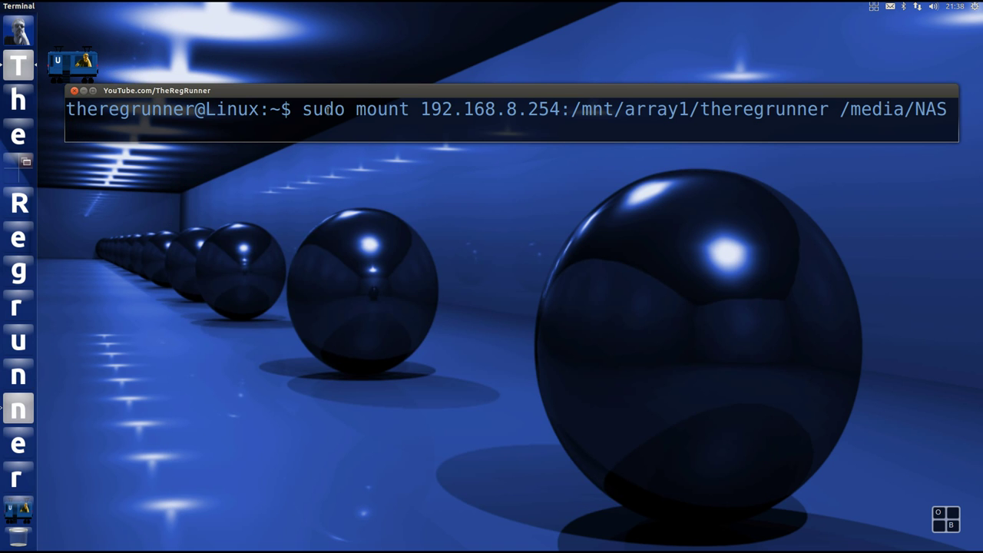
drag(302, 109, 948, 110)
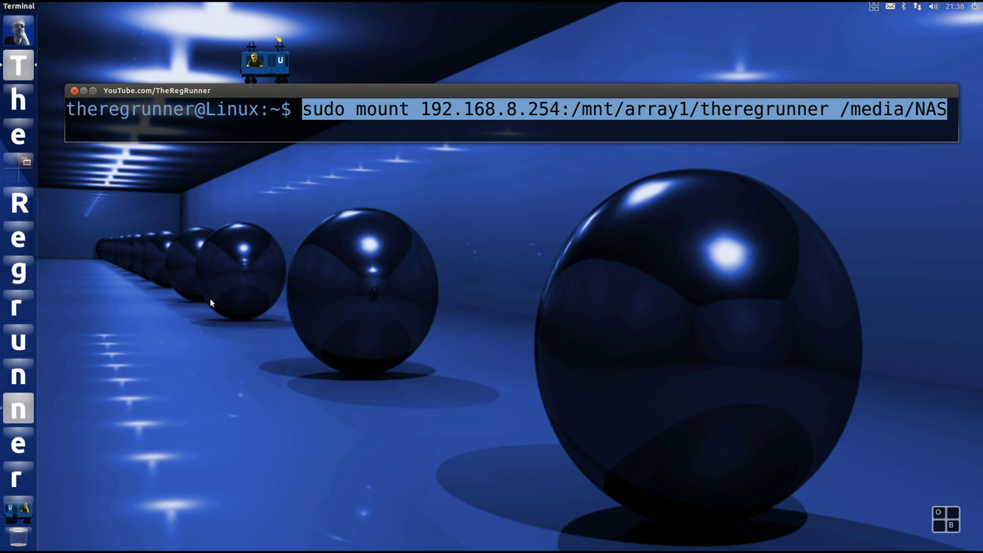
click(255, 297)
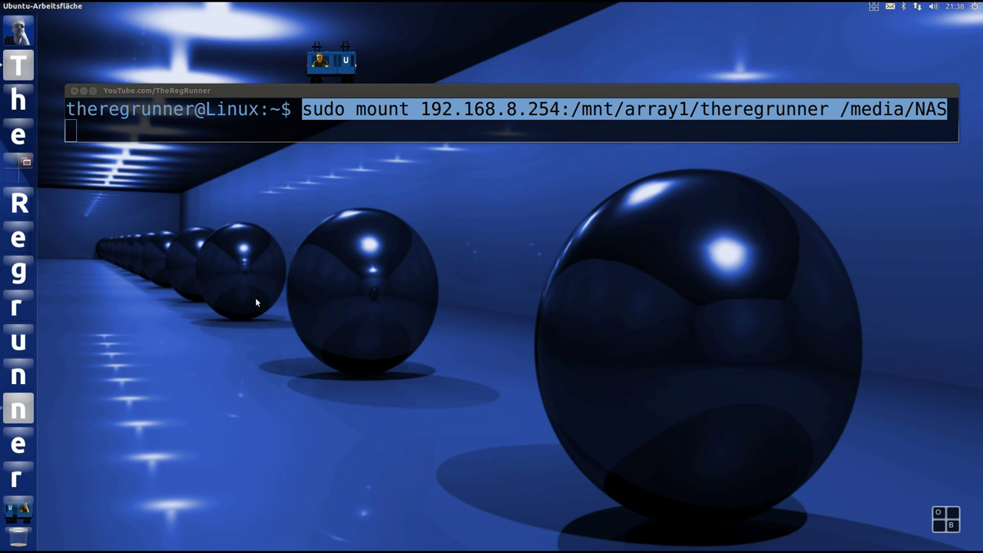
click(129, 130)
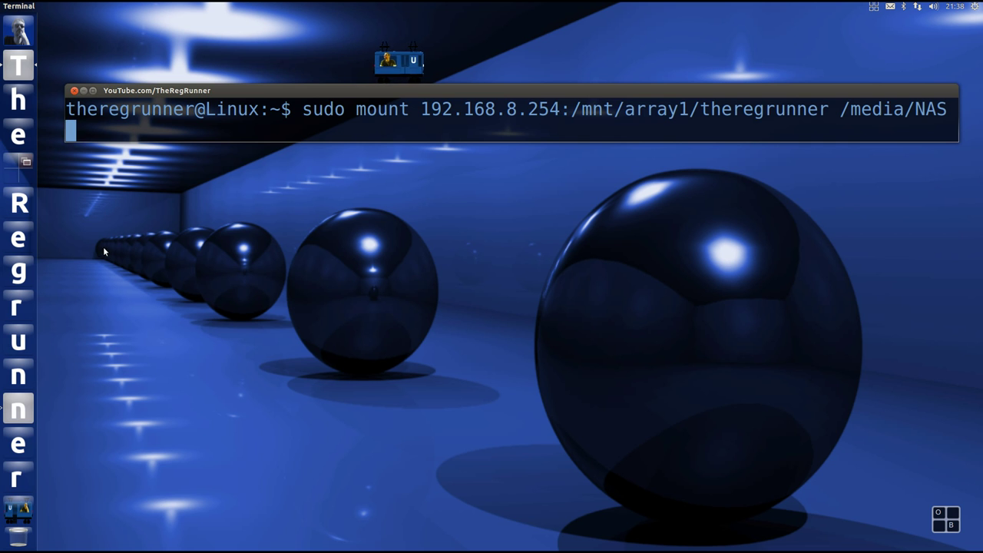
- Switch to Chrome and examine the authorized networks and the authorized IP addresses or hosts of the FreeNAS NFS share
click(18, 407)
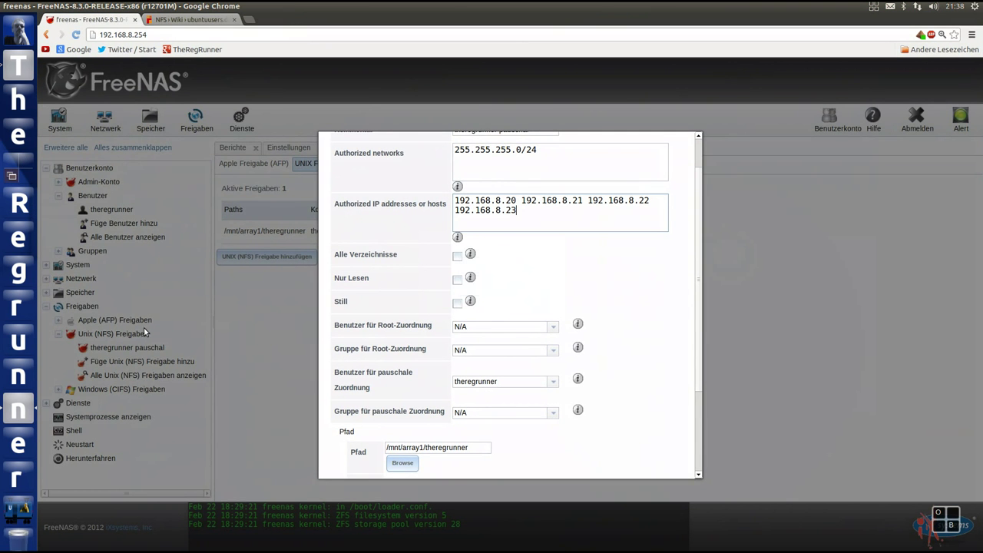
click(186, 21)
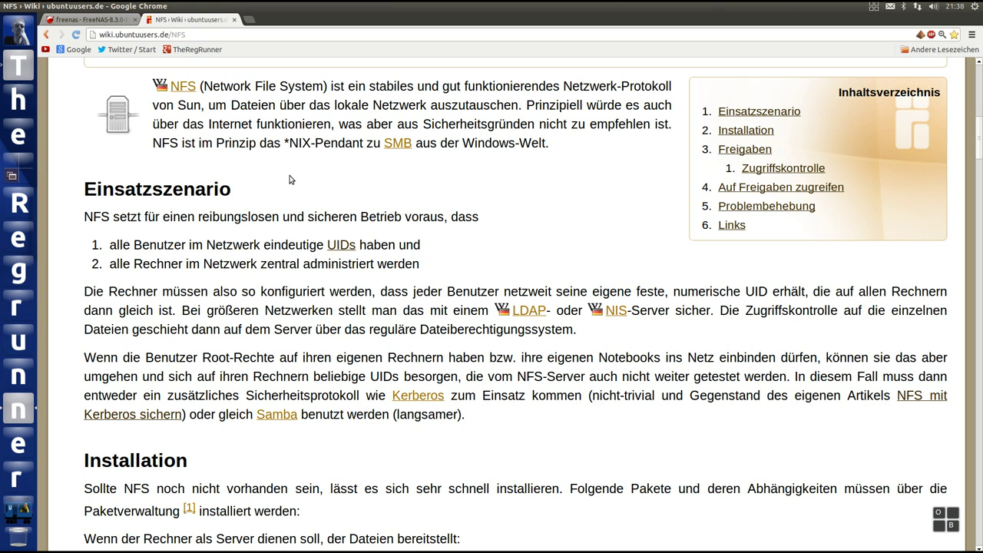
click(105, 21)
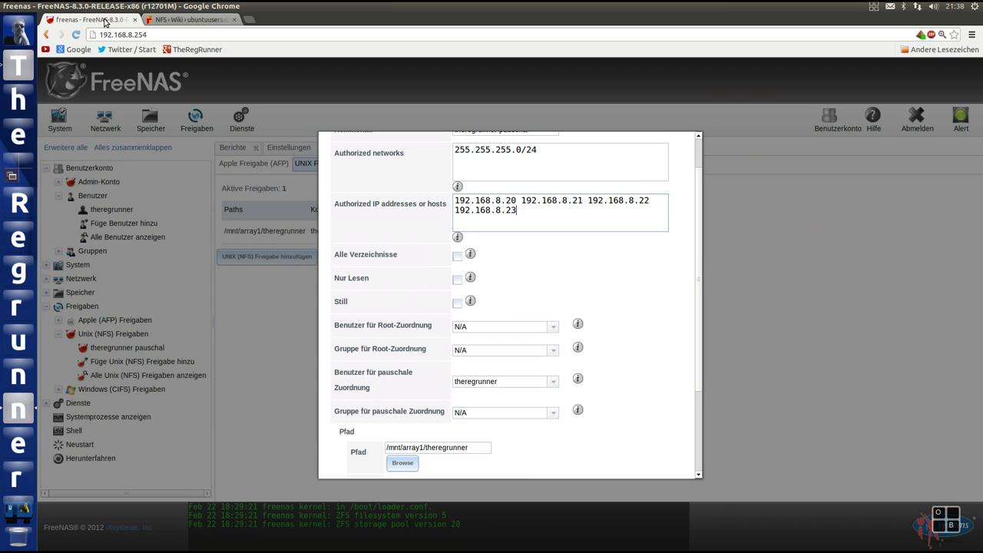
triple_click(537, 209)
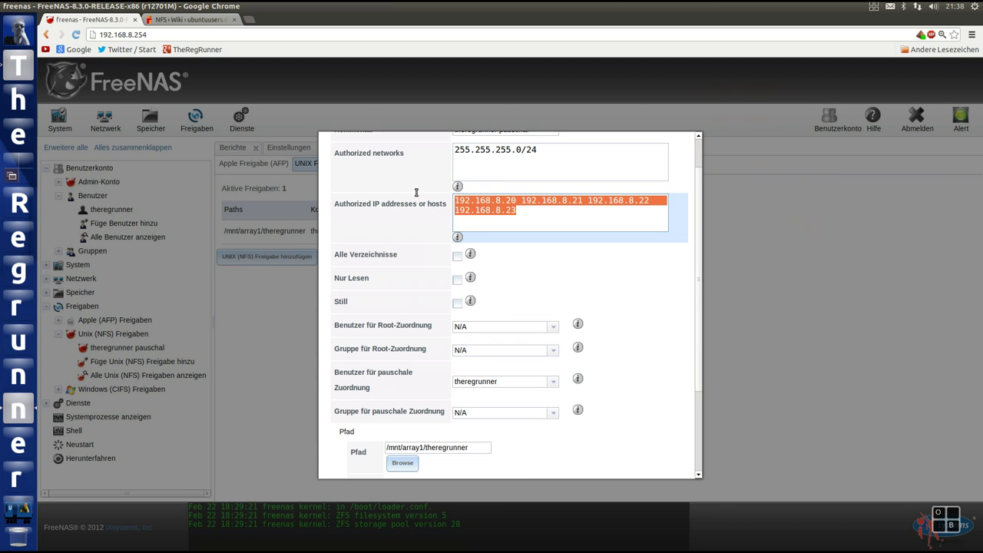
click(534, 211)
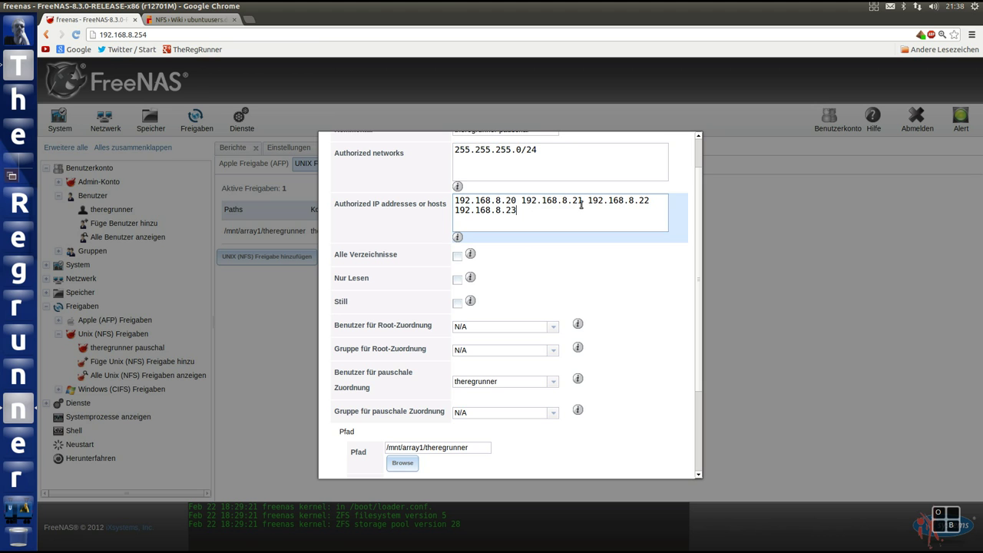
scroll(699, 169, up, 1)
drag(699, 169, 696, 181)
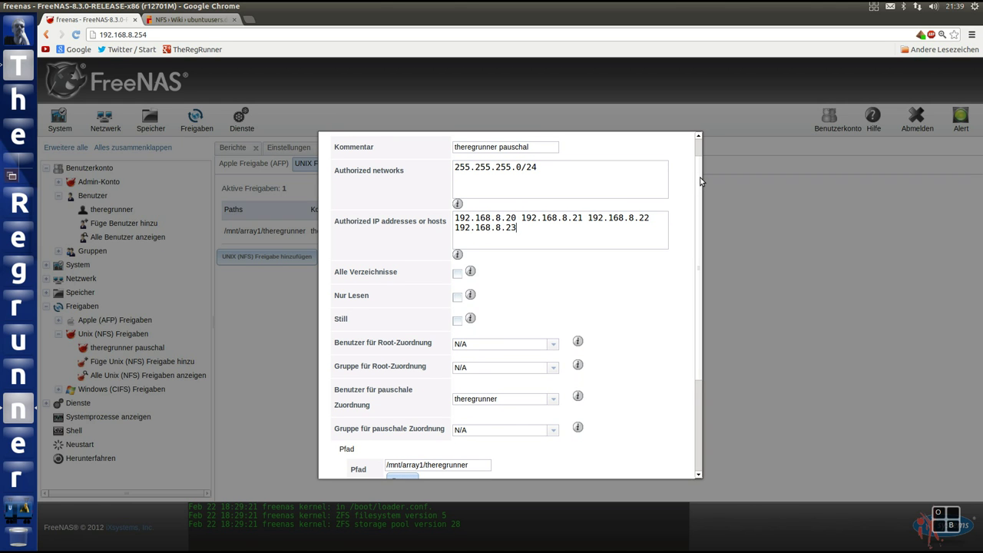
drag(699, 181, 701, 182)
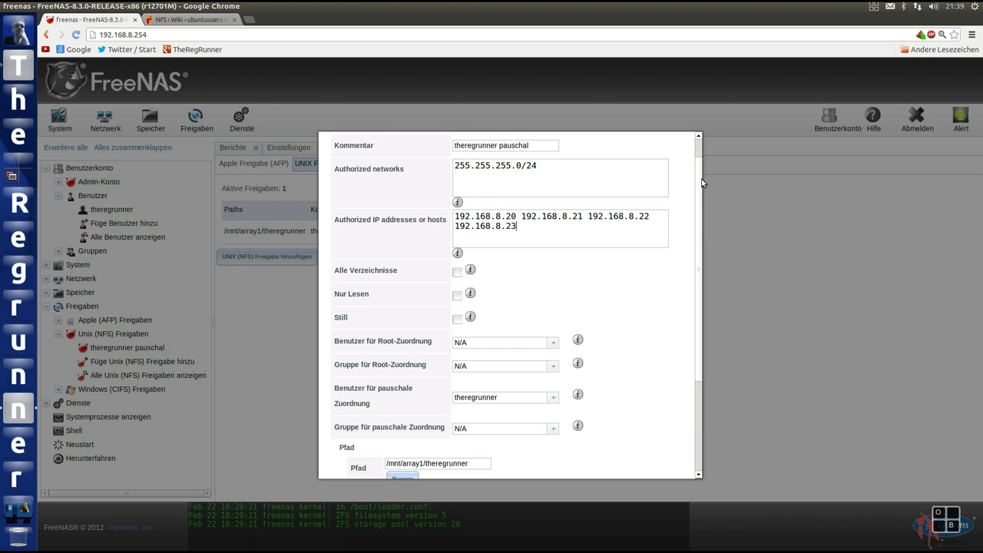
- Check the Einsatzszenario section of the ubuntuusers NFS wiki article, highlight "nicht-trivial" in the Kerberos remark, and minimize the browser
click(192, 19)
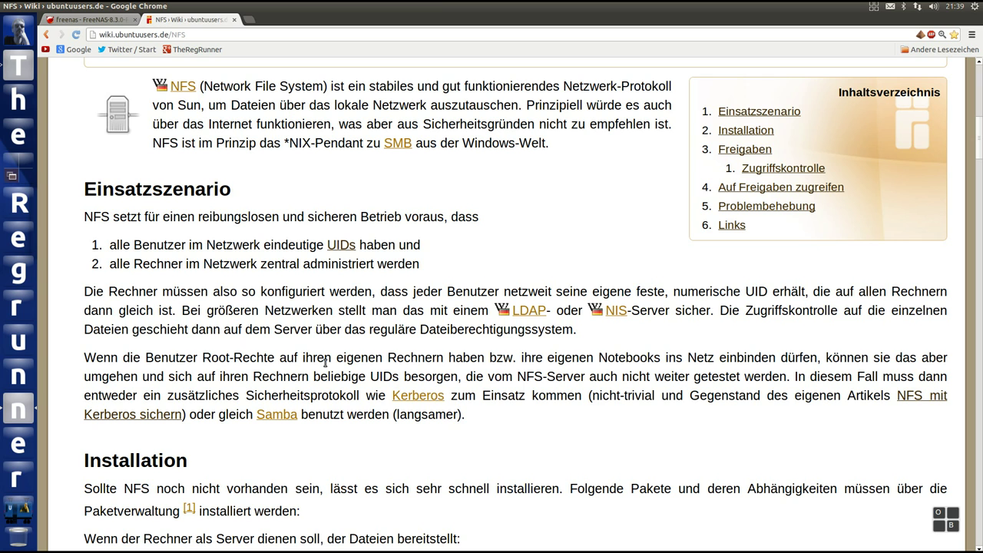
drag(590, 396, 655, 399)
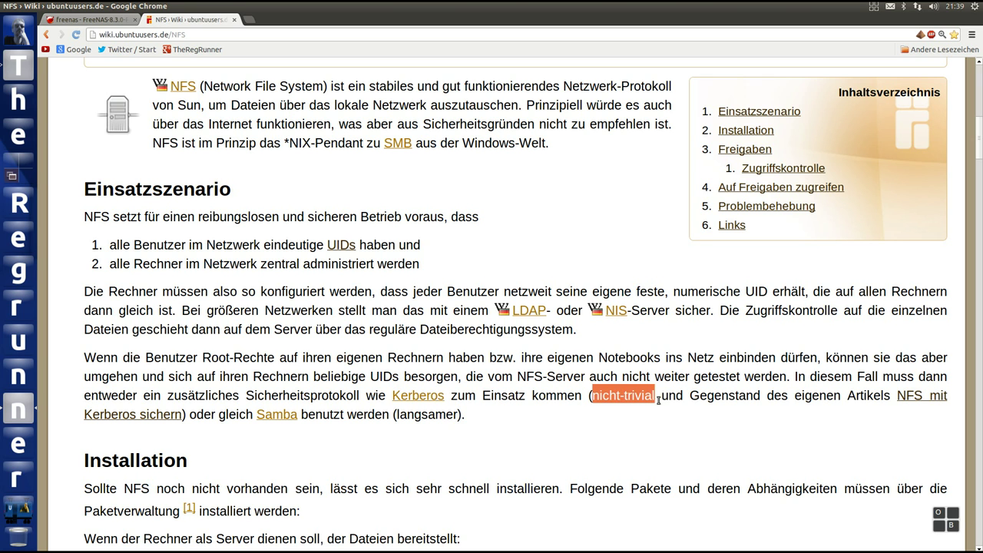
click(612, 415)
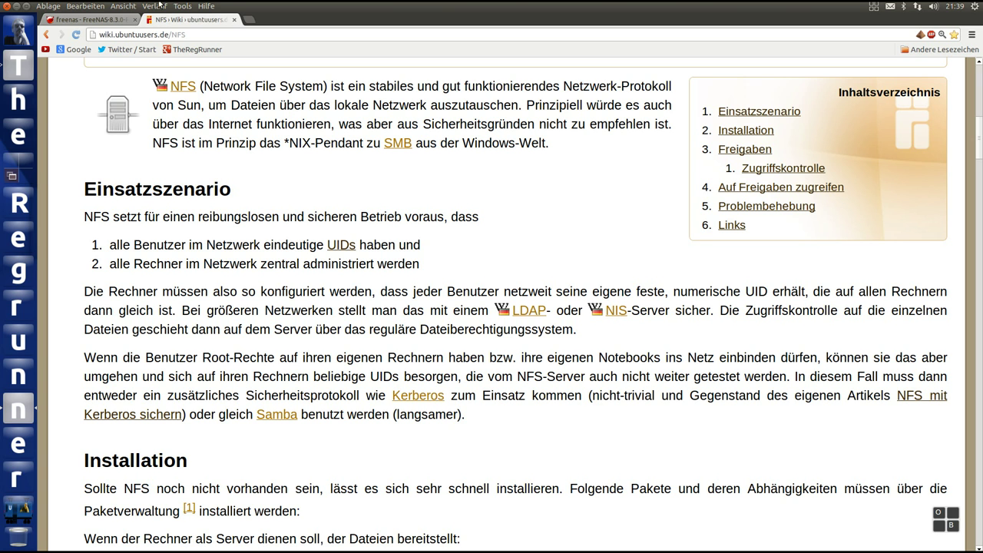
click(16, 7)
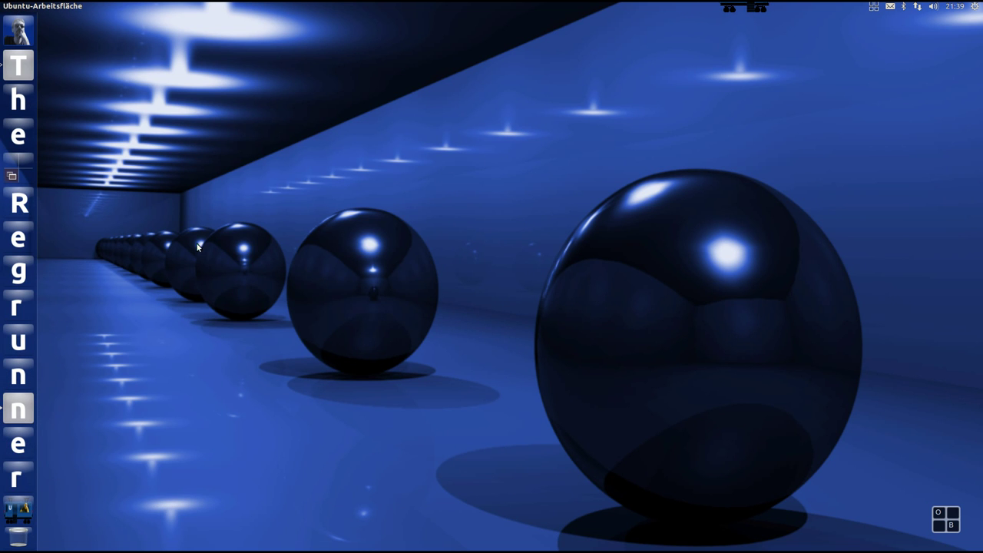
- Switch to the workspace whose terminal shows the lsb_release output for the Ubuntu version
click(18, 100)
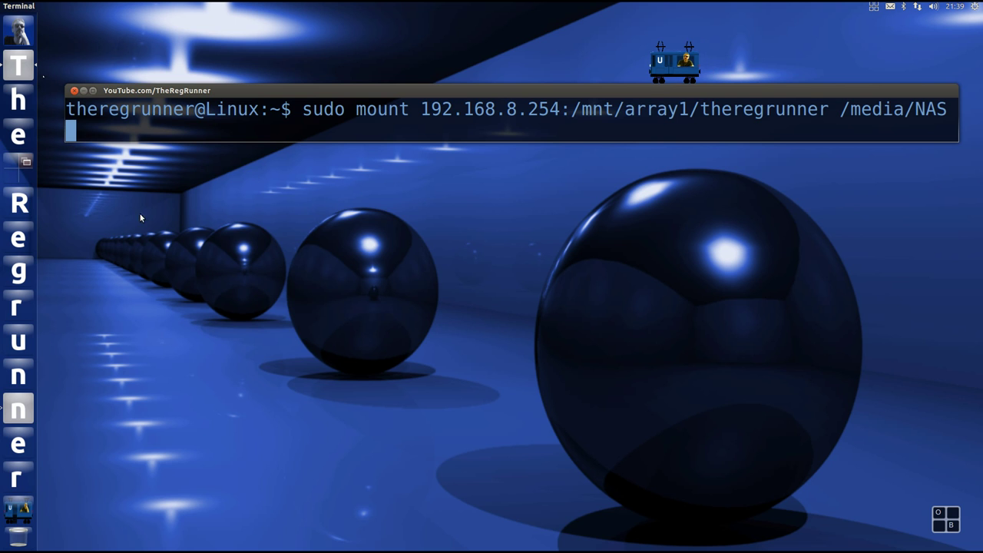
click(31, 172)
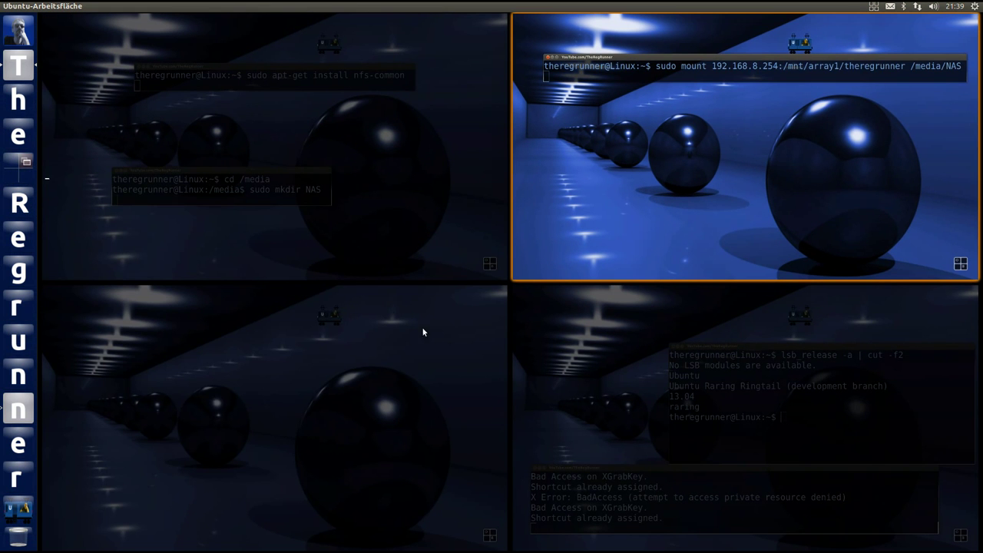
click(620, 490)
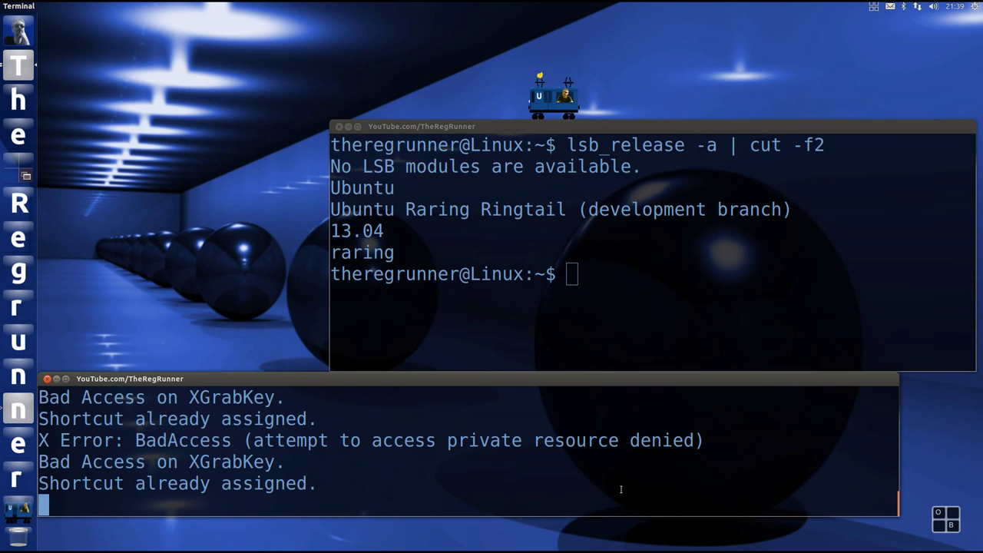